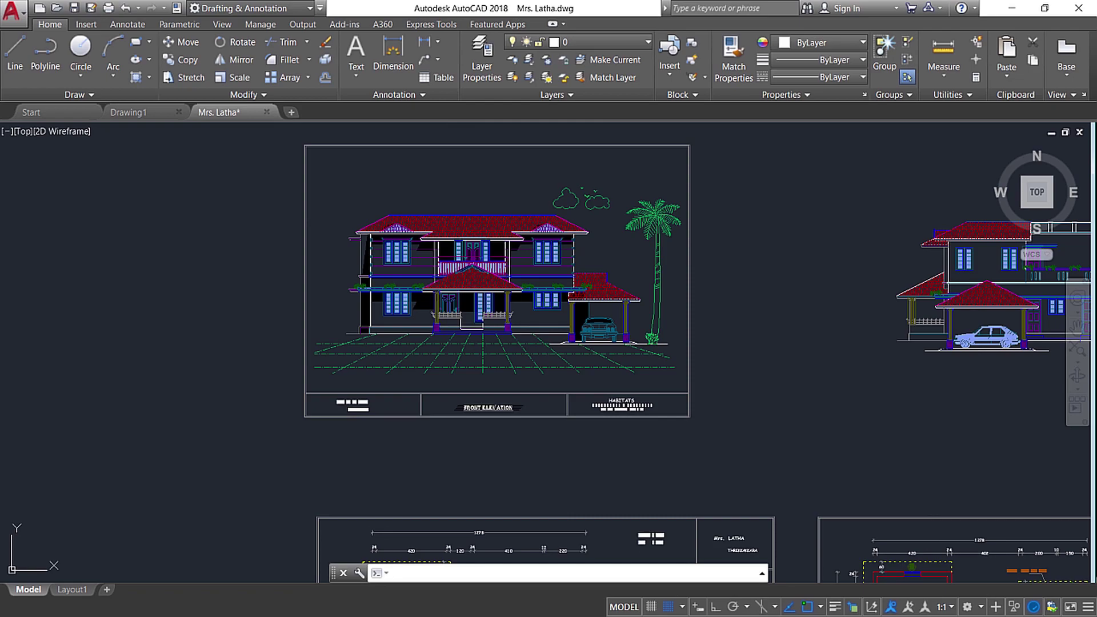
# Open the Layer Properties Manager, scroll through all 19 layers, and select Roof Line
pyautogui.scroll(-4, 530, 226)
pyautogui.scroll(2, 549, 378)
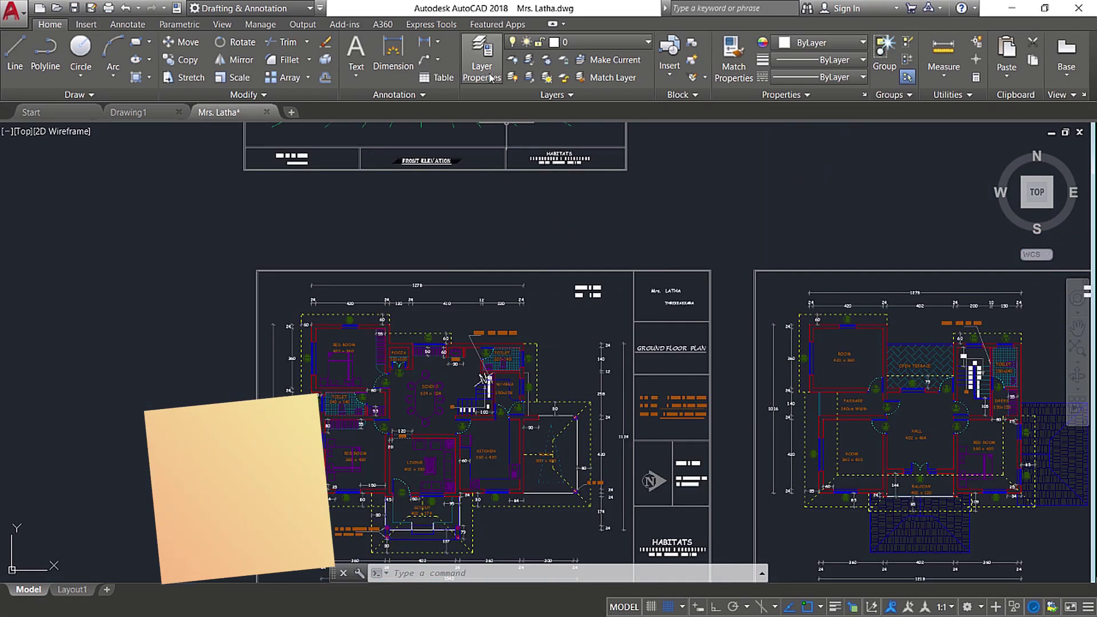
pyautogui.click(482, 63)
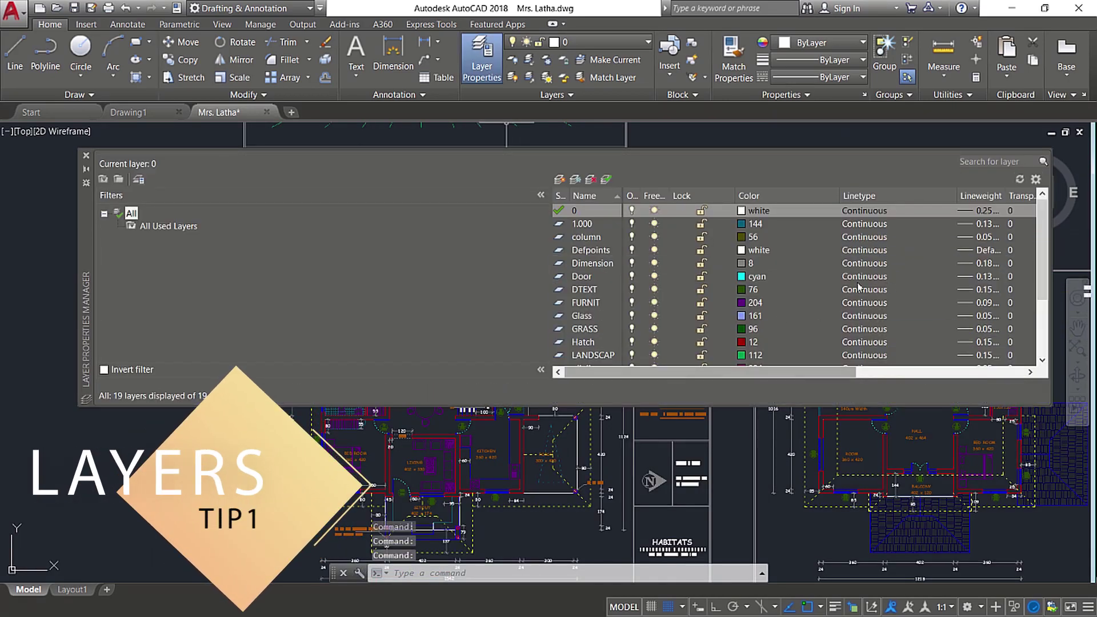
pyautogui.scroll(-3, 859, 287)
pyautogui.scroll(3, 892, 283)
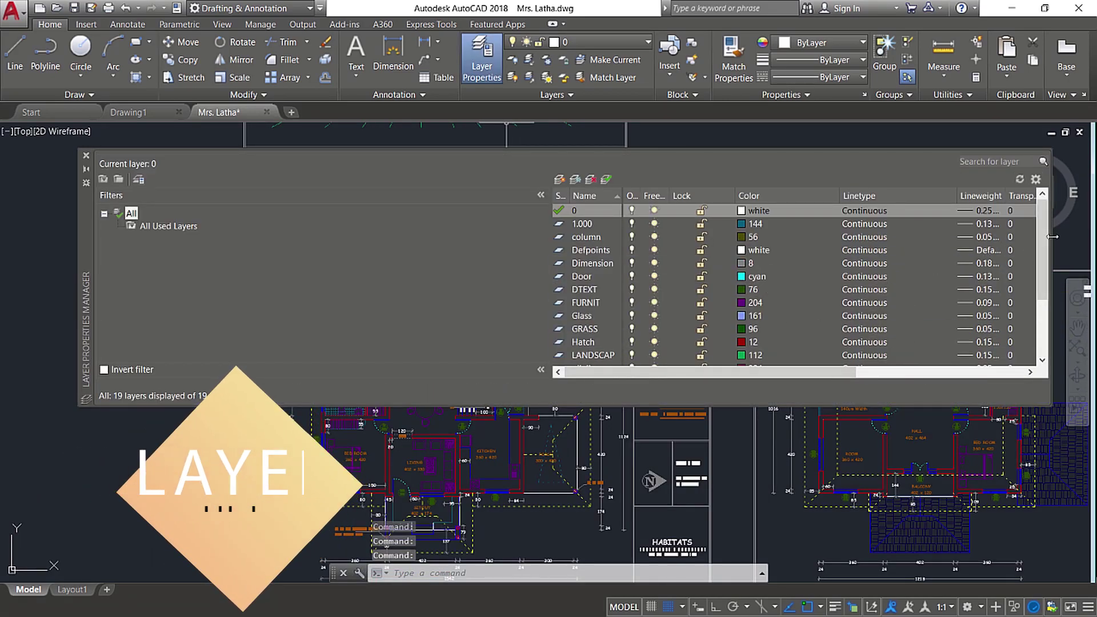
pyautogui.scroll(-1, 1041, 263)
pyautogui.scroll(-2, 1041, 264)
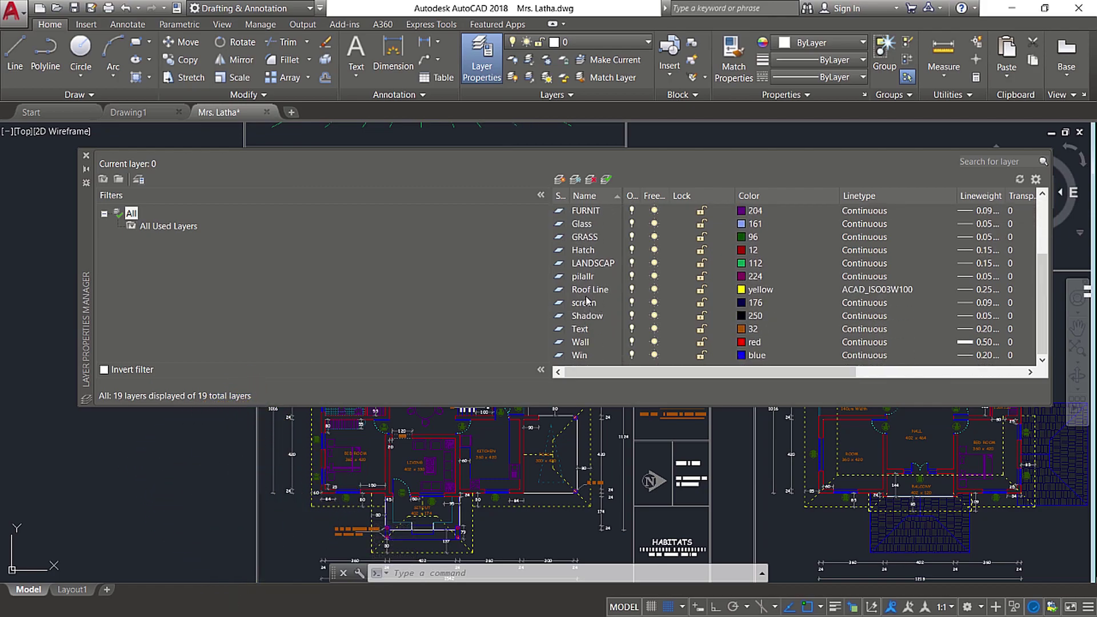
pyautogui.click(590, 291)
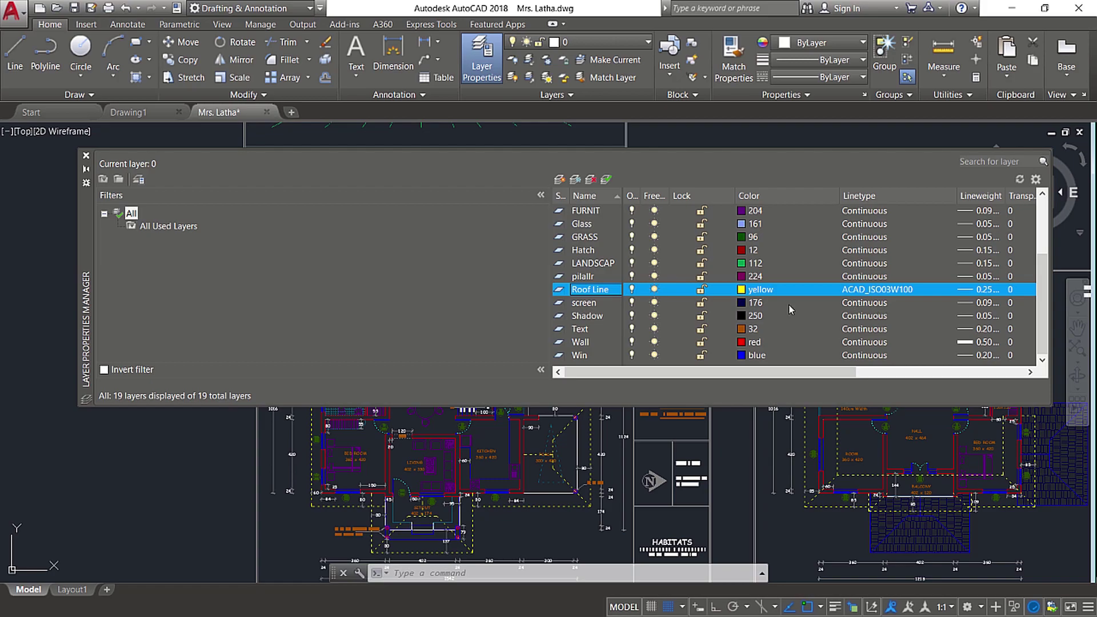
pyautogui.click(569, 293)
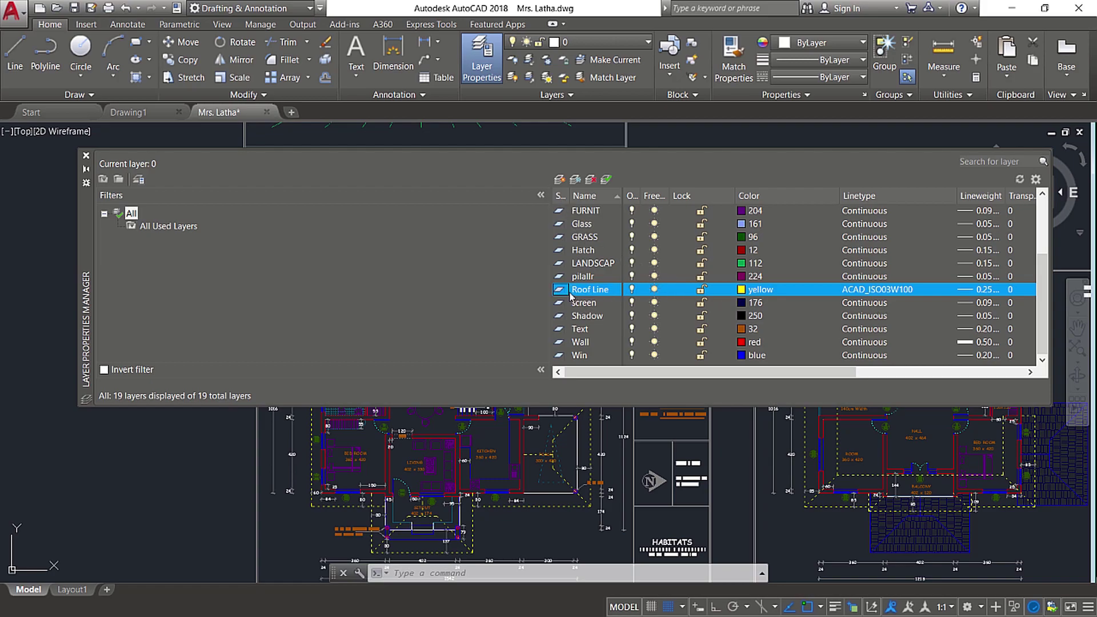
# Create a new layer from Roof Line's settings and name it Sunshade
pyautogui.click(559, 180)
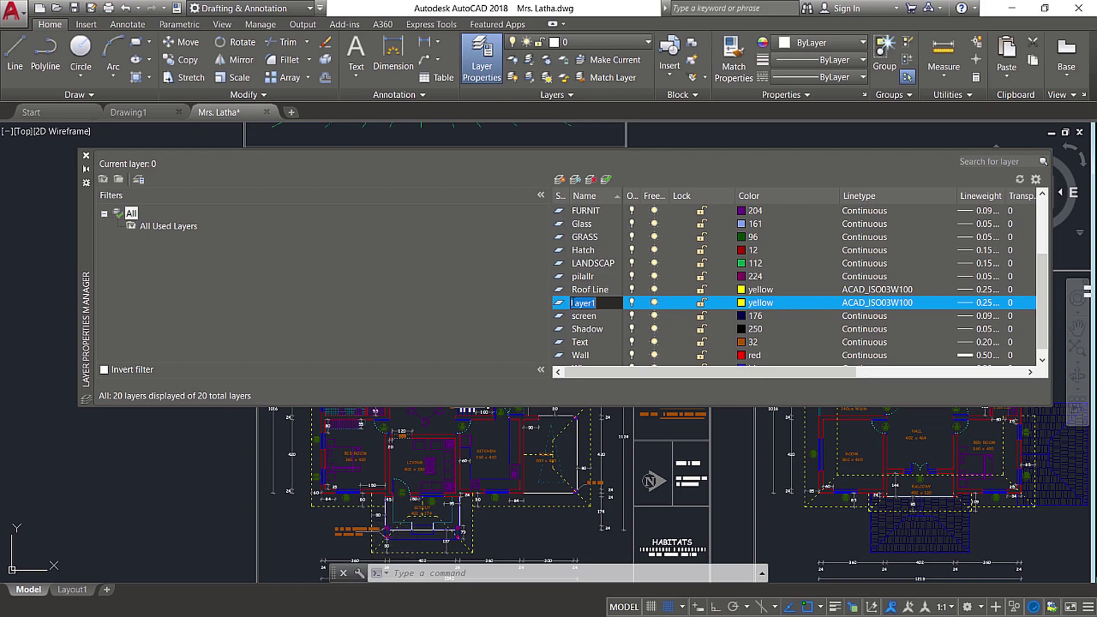
pyautogui.press('BackSpace')
pyautogui.write('Sunshade')
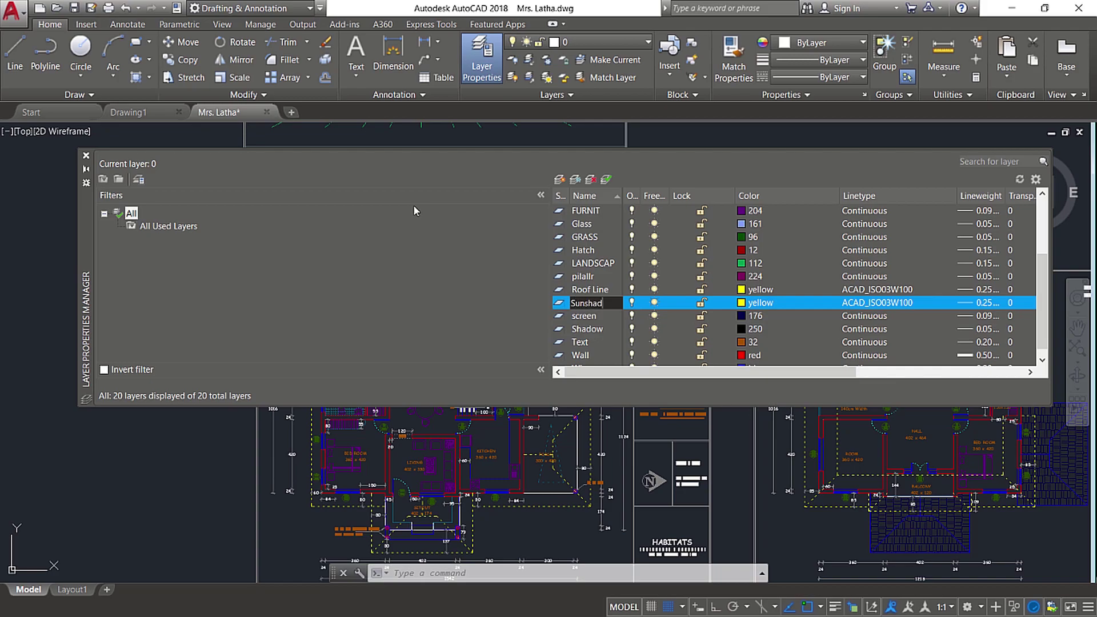
pyautogui.press('Return')
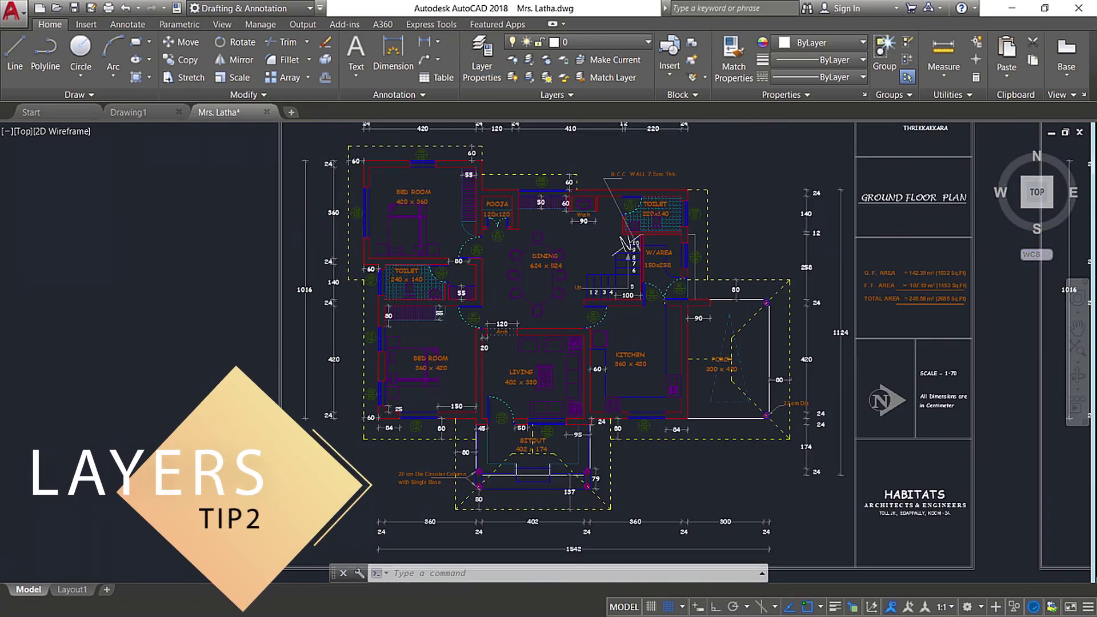
pyautogui.scroll(2, 525, 349)
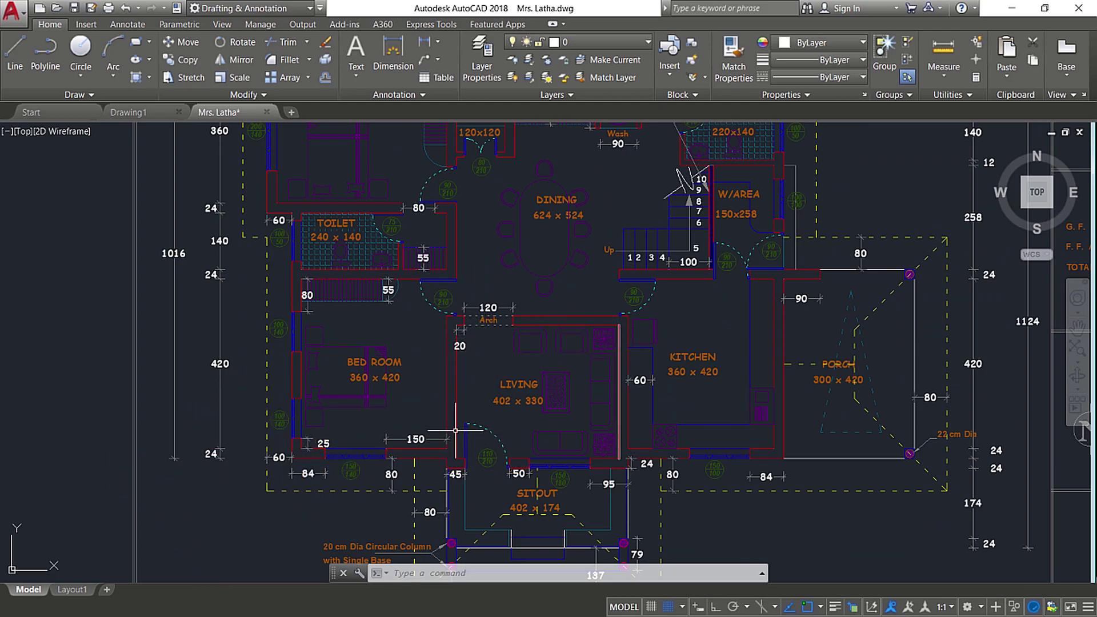
pyautogui.scroll(-5, 466, 388)
pyautogui.scroll(7, 501, 384)
pyautogui.scroll(-6, 500, 385)
pyautogui.scroll(6, 642, 361)
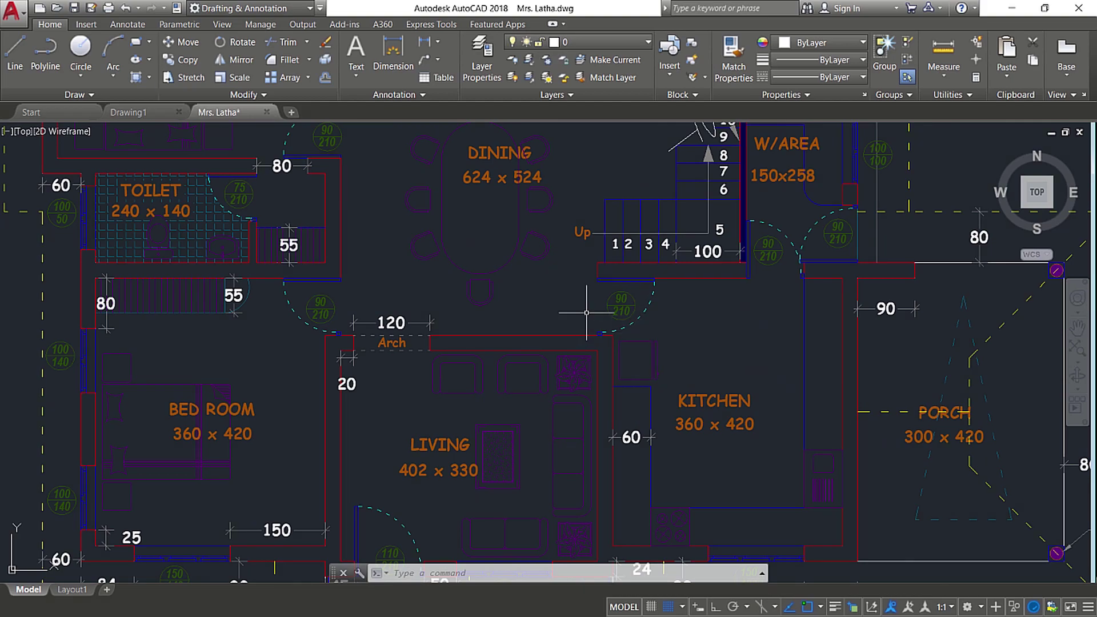
pyautogui.moveTo(506, 335)
pyautogui.click(614, 41)
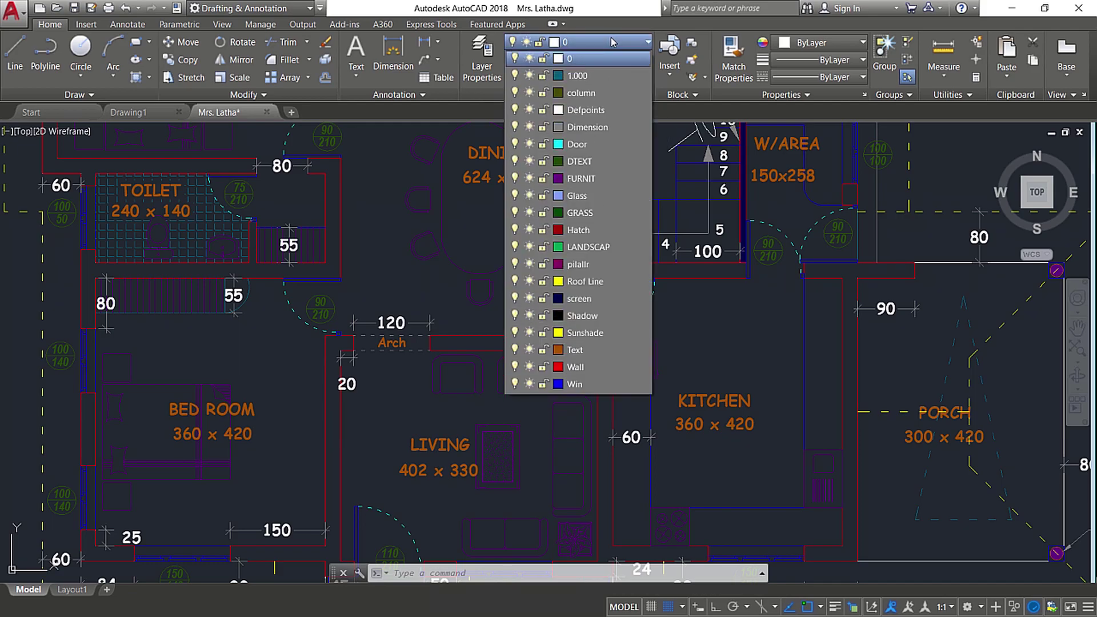
# Make Wall the current layer and start -LAYER with its Freeze option
pyautogui.click(577, 368)
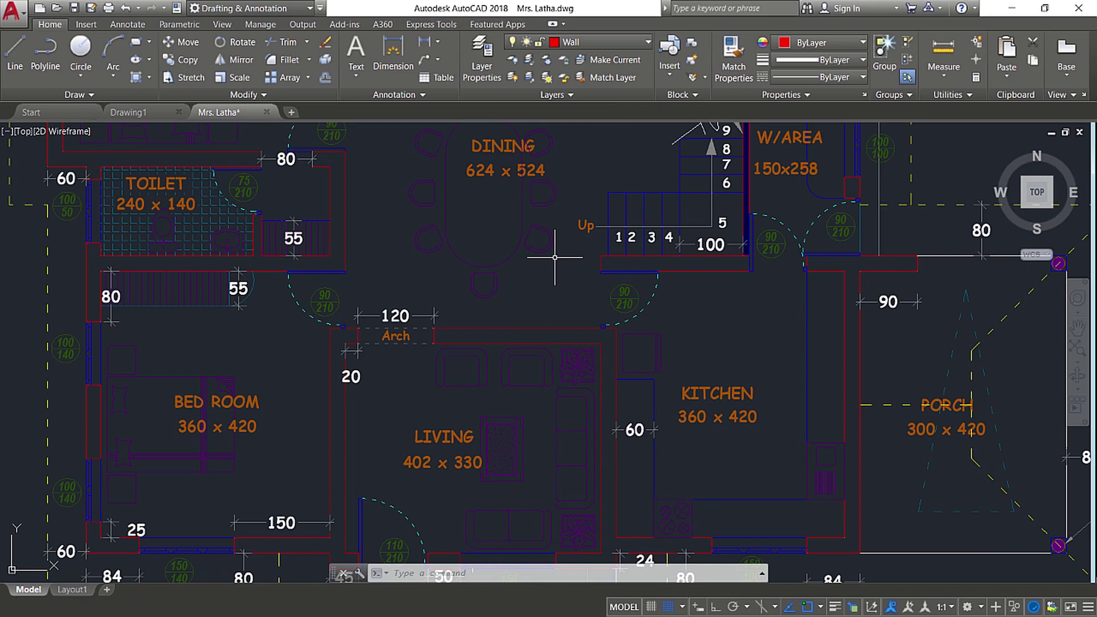
pyautogui.write('-LA')
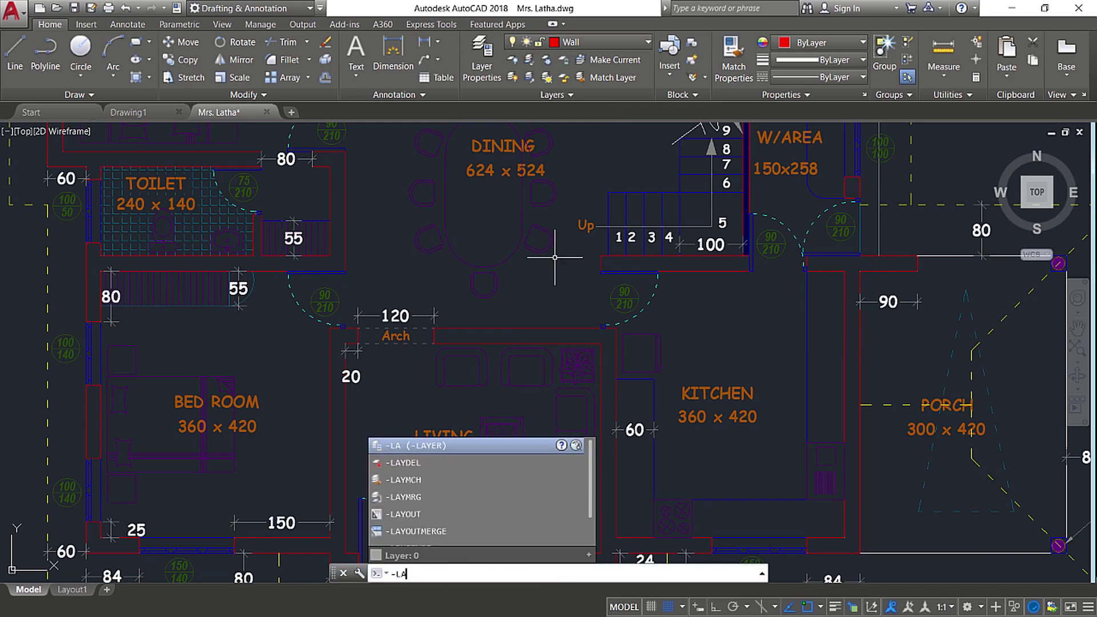
pyautogui.press('Return')
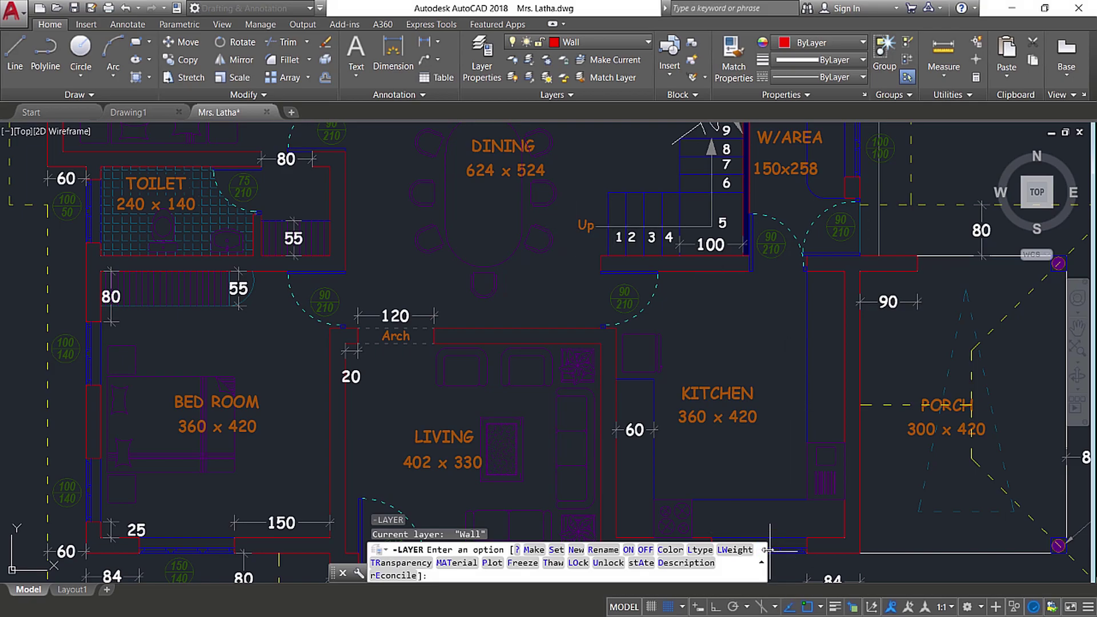
pyautogui.moveTo(769, 548); pyautogui.dragTo(846, 549)
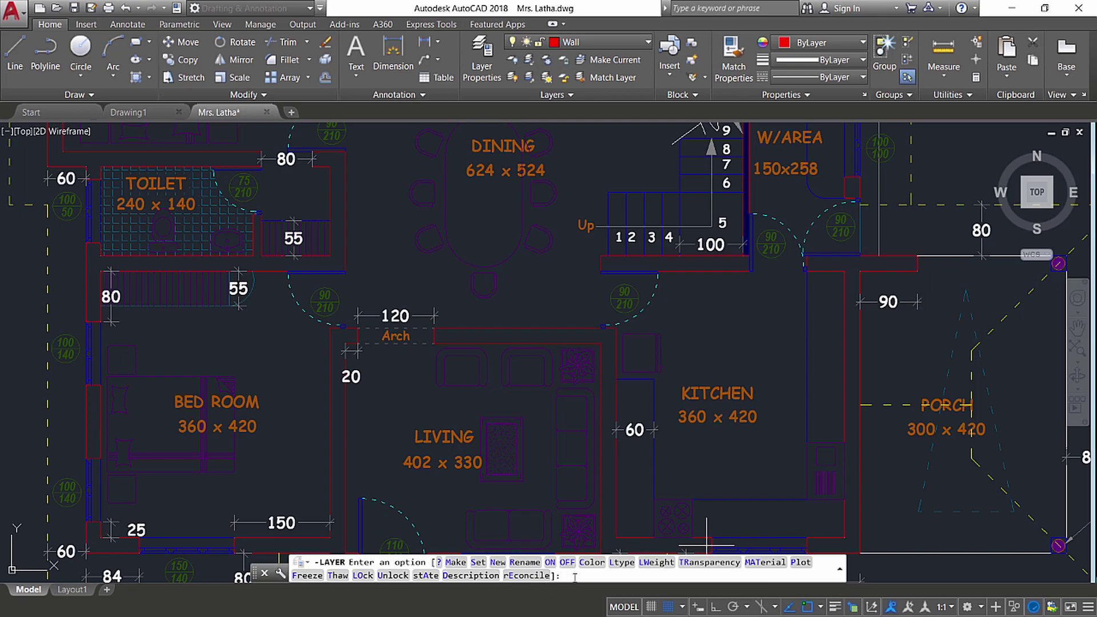
pyautogui.write('F')
pyautogui.press('Return')
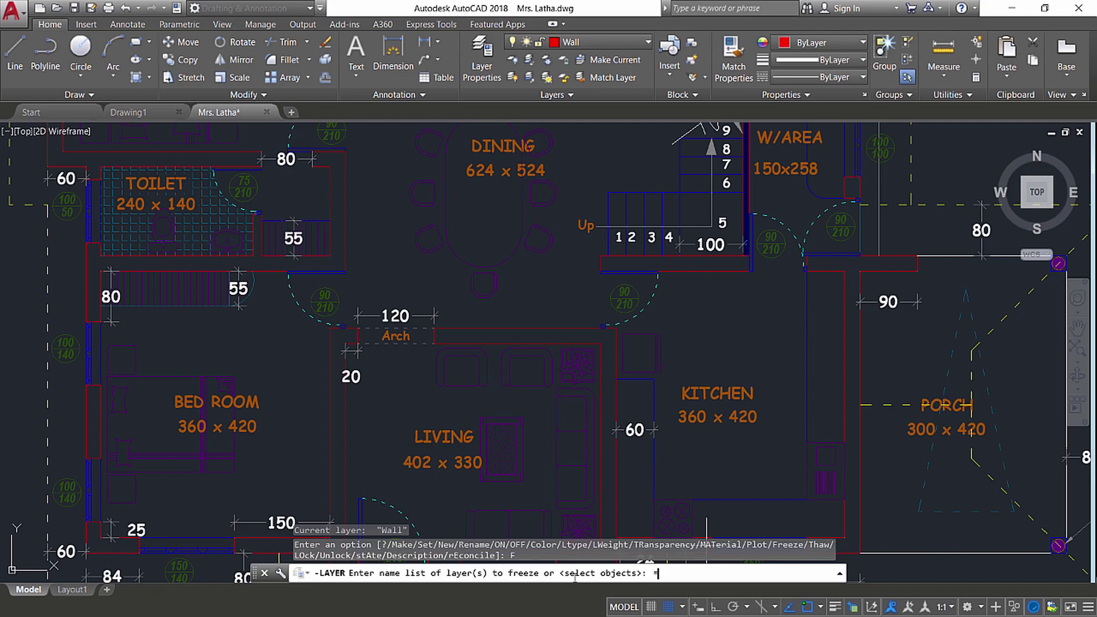
# Freeze all layers with *, then zoom around the plan to inspect the red walls
pyautogui.press('Return')
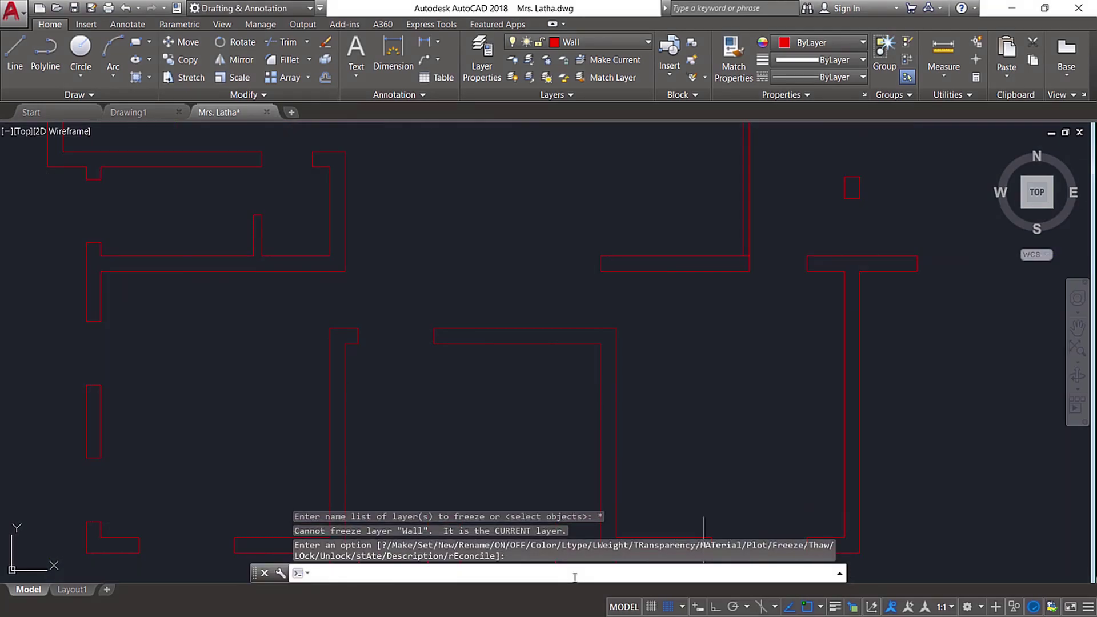
pyautogui.scroll(-5, 562, 347)
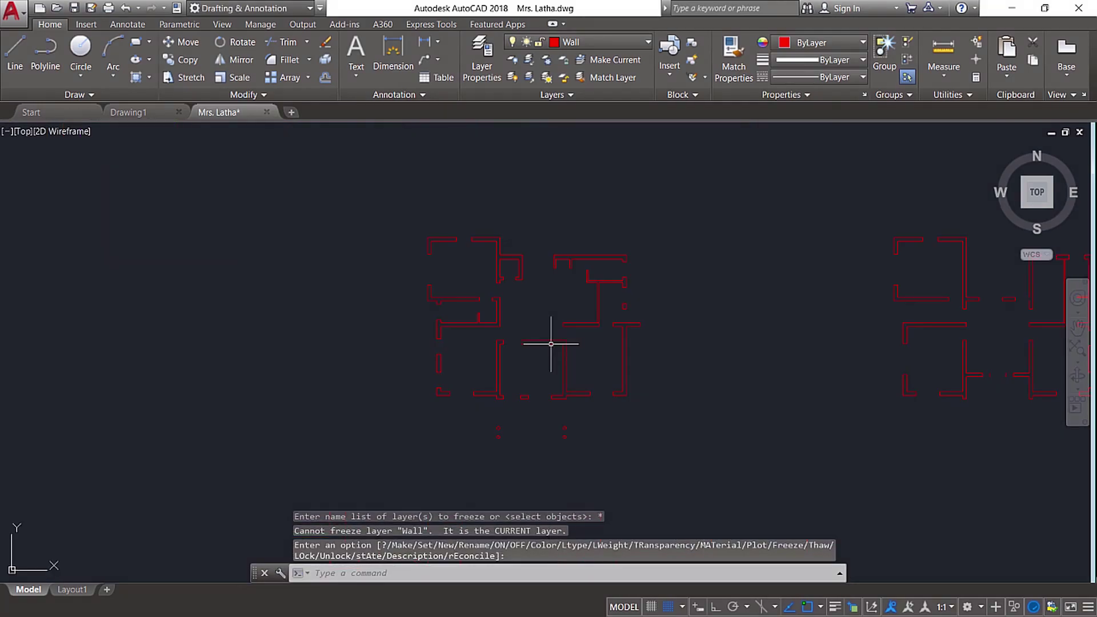
pyautogui.scroll(5, 562, 346)
pyautogui.scroll(-5, 561, 326)
pyautogui.scroll(2, 551, 316)
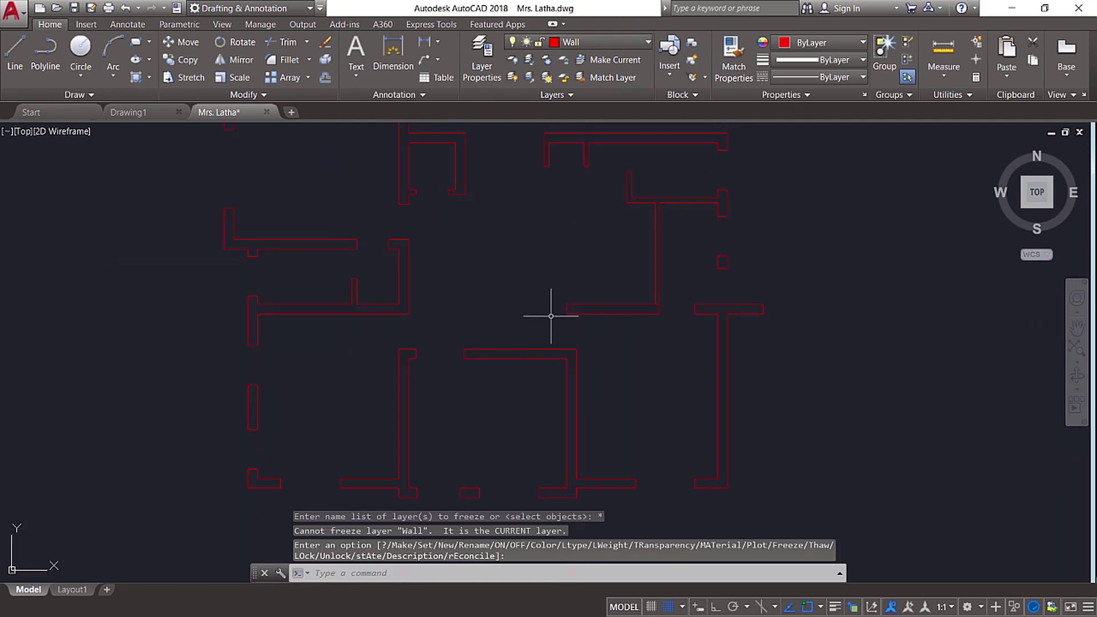
pyautogui.scroll(2, 503, 346)
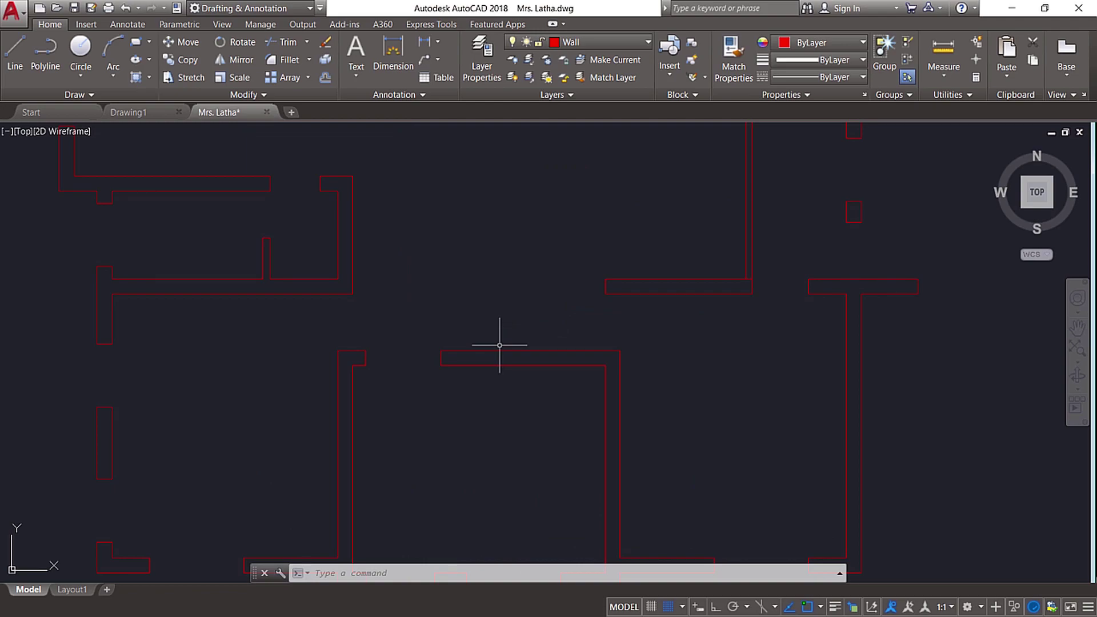
pyautogui.scroll(-2, 553, 337)
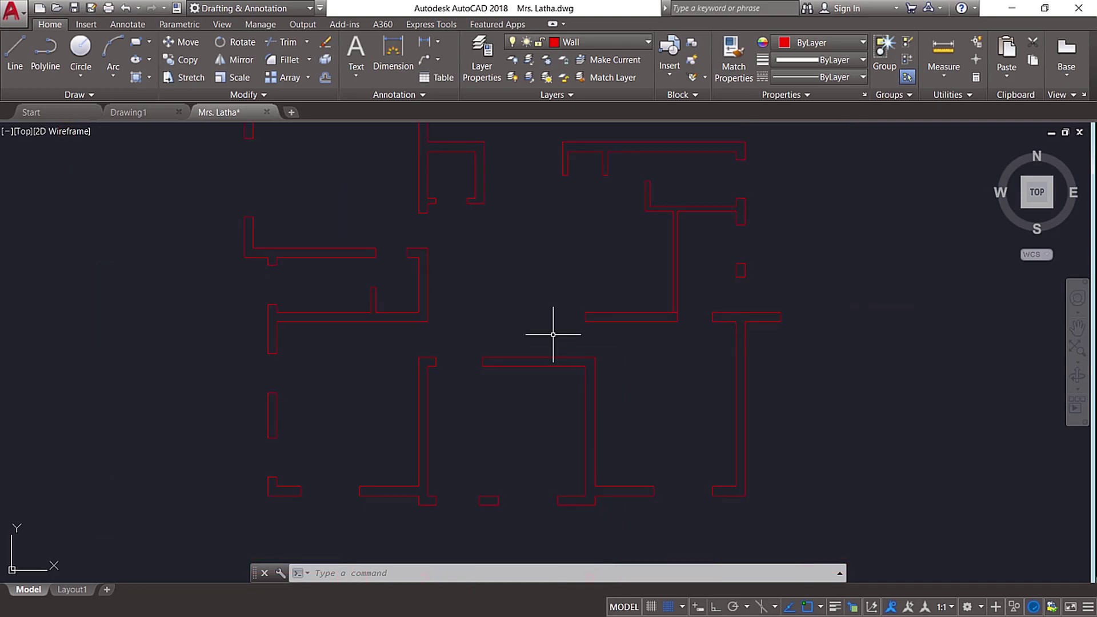
# Thaw all layers with -LAYER Thaw and *, then zoom out over the full plans
pyautogui.write('-la')
pyautogui.press('Return')
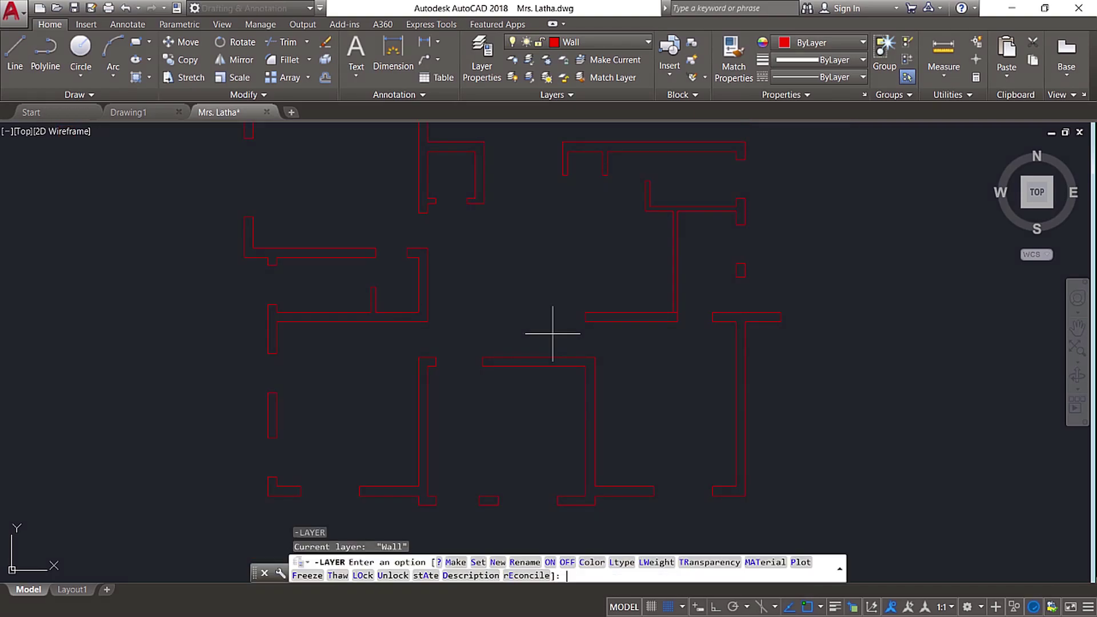
pyautogui.write('T')
pyautogui.press('Return')
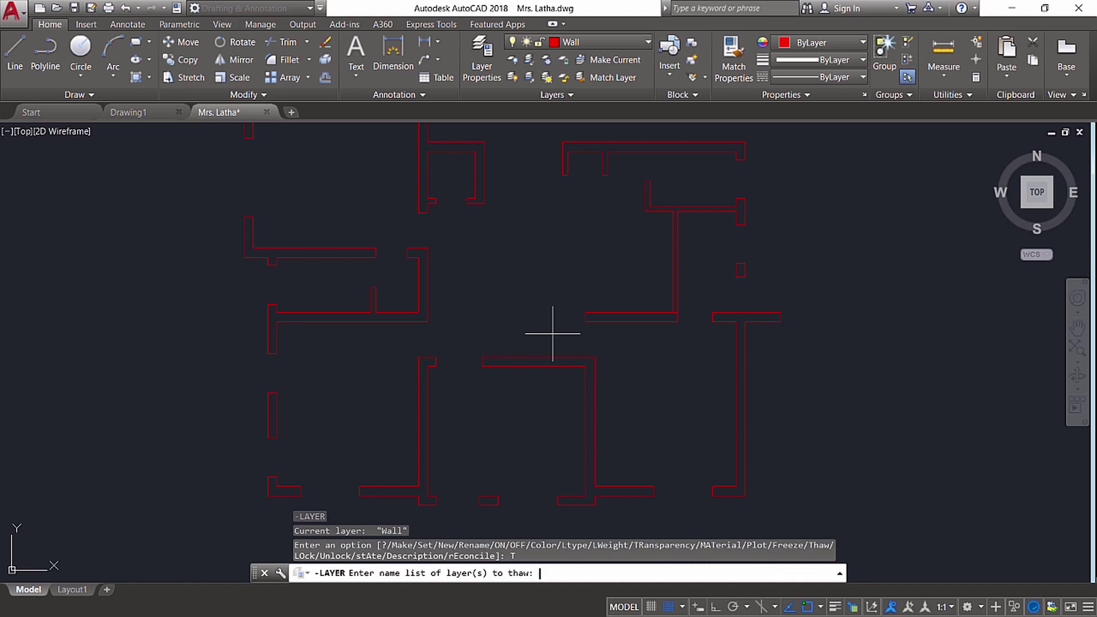
pyautogui.write('*')
pyautogui.press('Return')
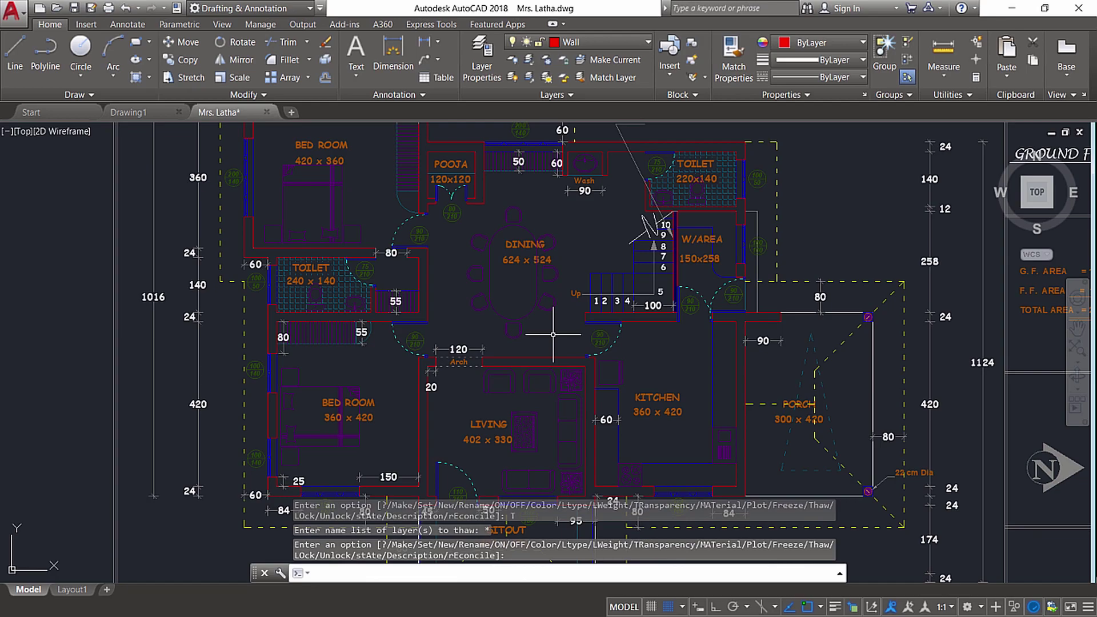
pyautogui.press('Return')
pyautogui.scroll(-5, 554, 335)
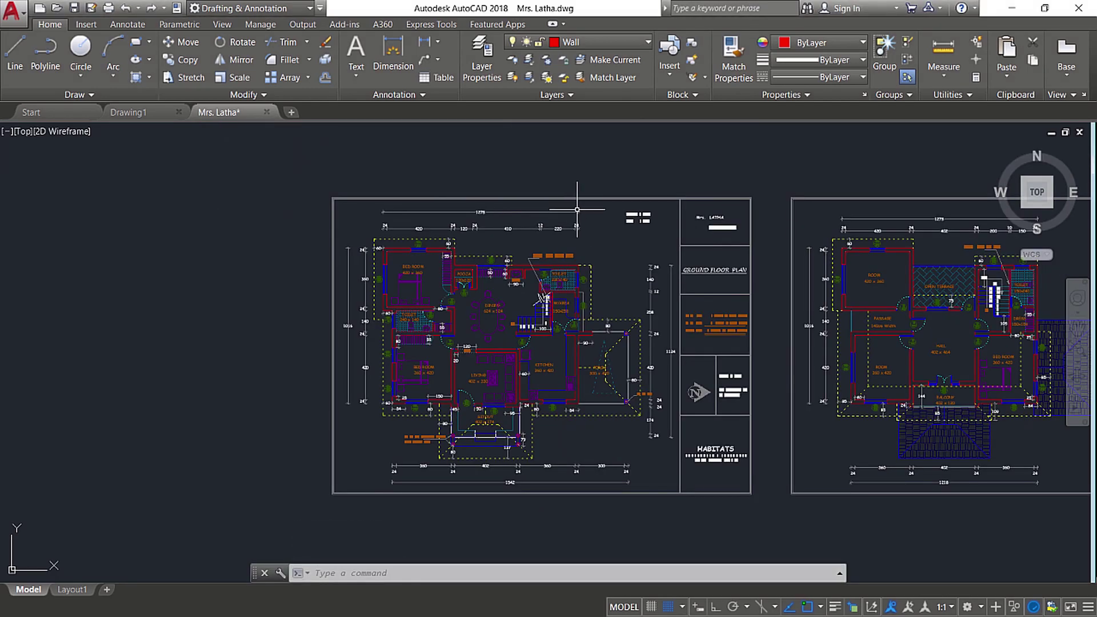
# In the Layer Properties Manager, add layer Floor1 with colour 50
pyautogui.click(483, 67)
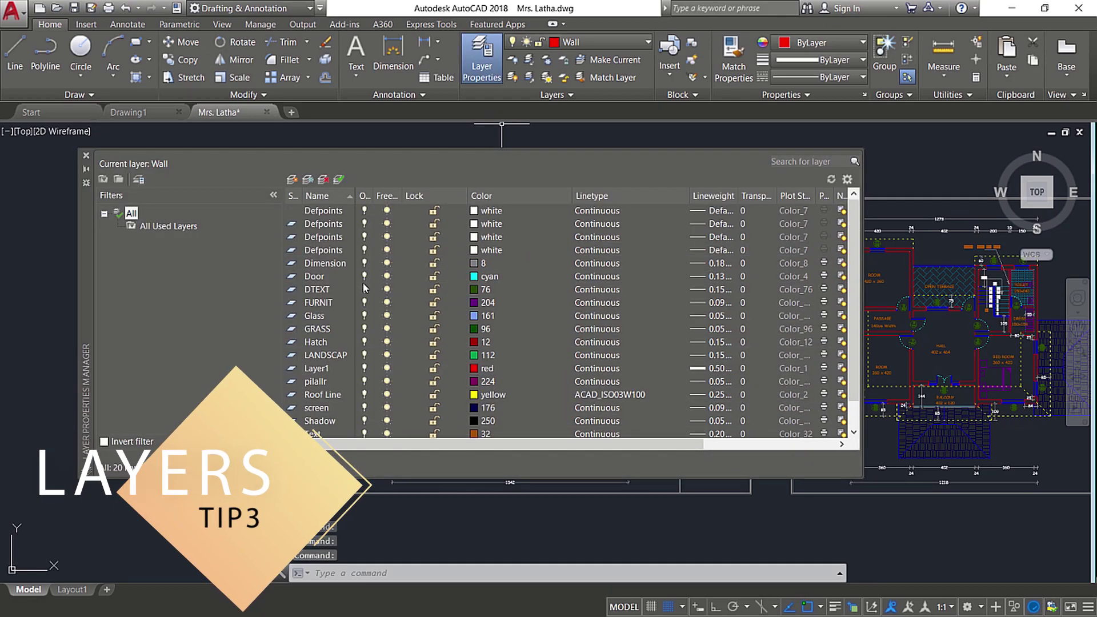
pyautogui.click(292, 179)
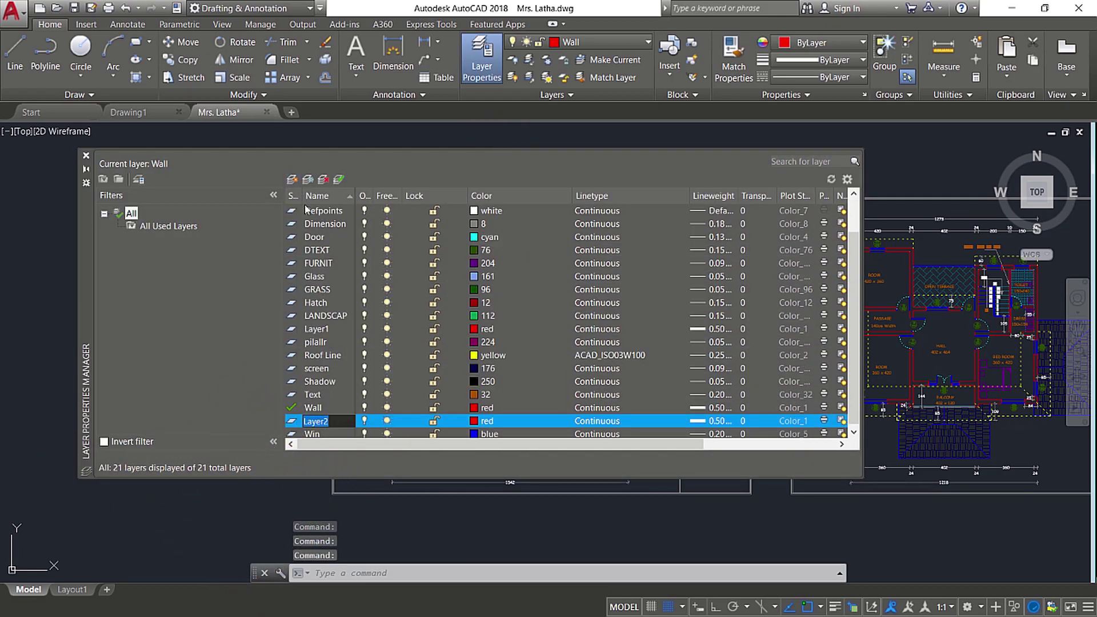
pyautogui.press('BackSpace')
pyautogui.write('Floor1')
pyautogui.click(474, 421)
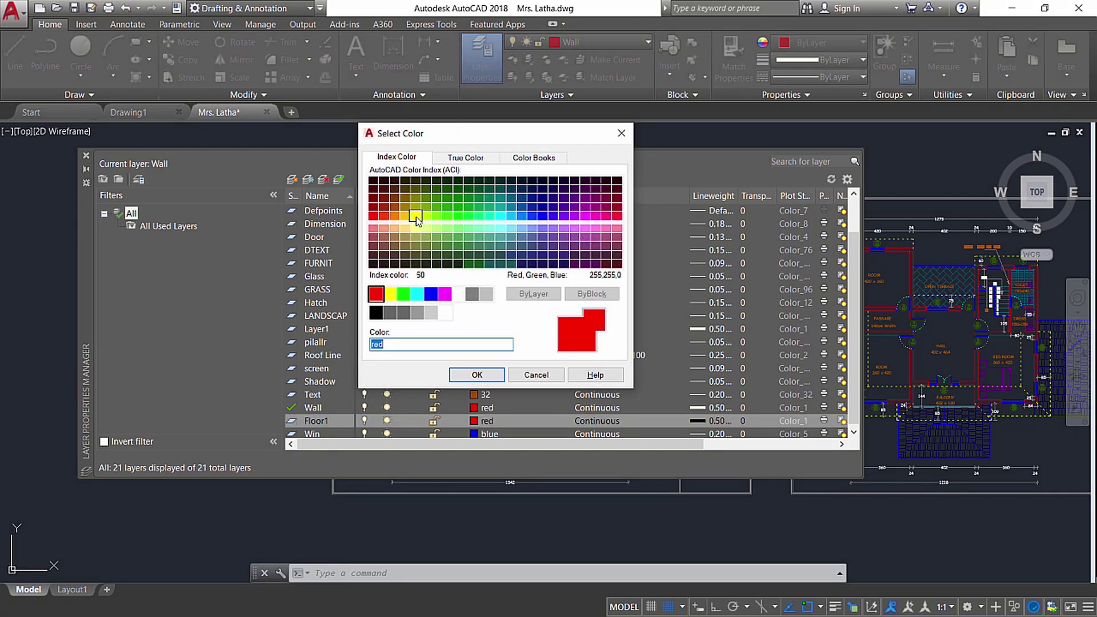
pyautogui.click(415, 216)
pyautogui.click(477, 375)
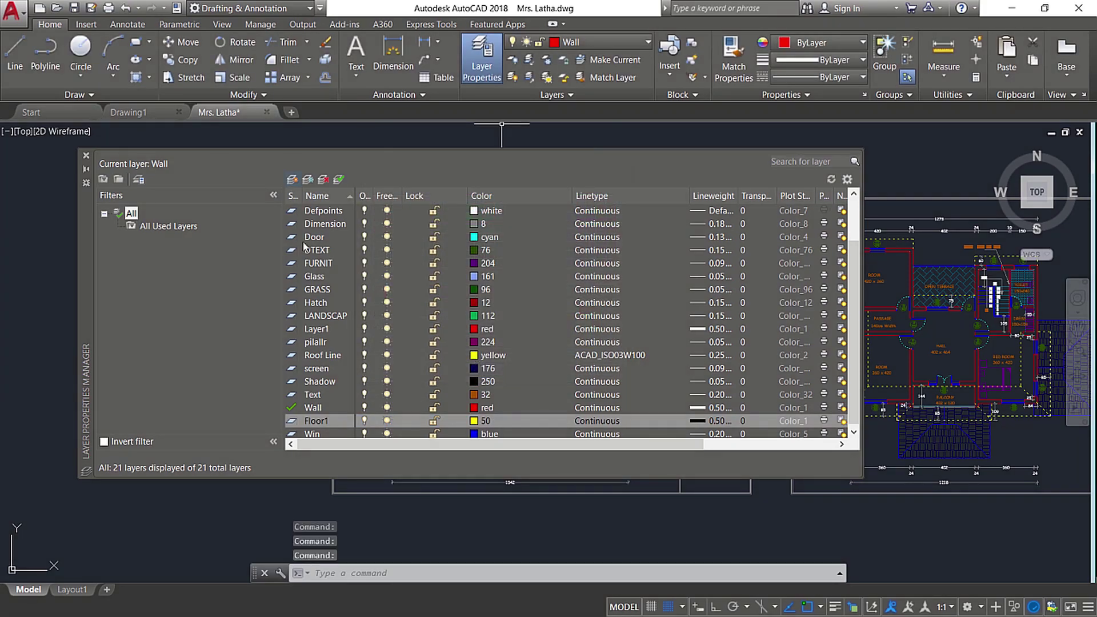
# Add layer Floor2 in green and close the layer manager
pyautogui.click(292, 179)
pyautogui.write('Floor2')
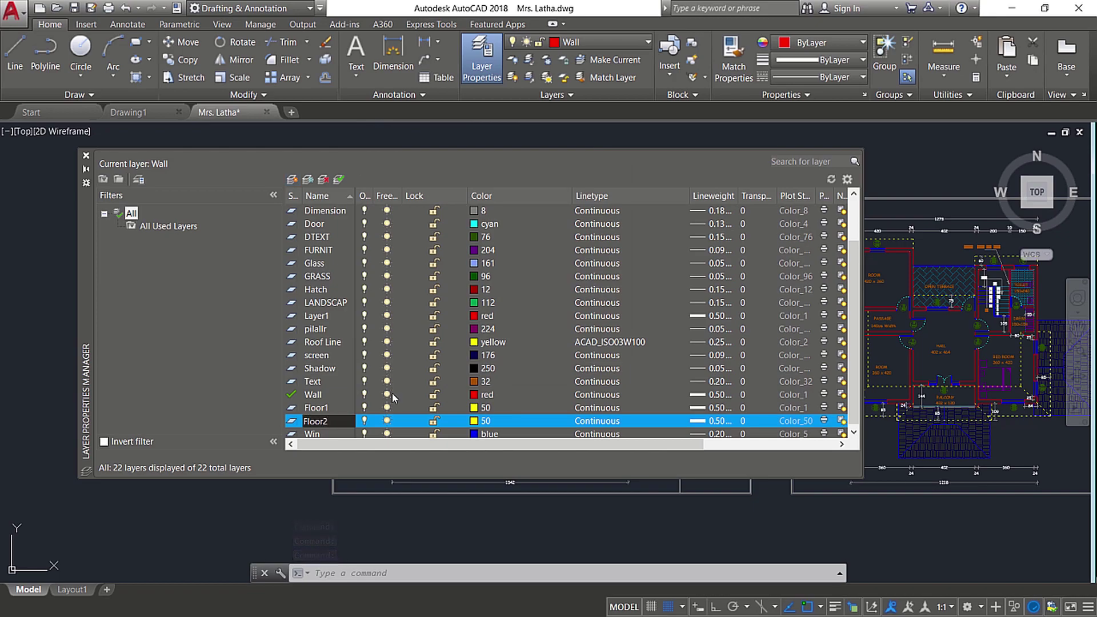
pyautogui.click(483, 421)
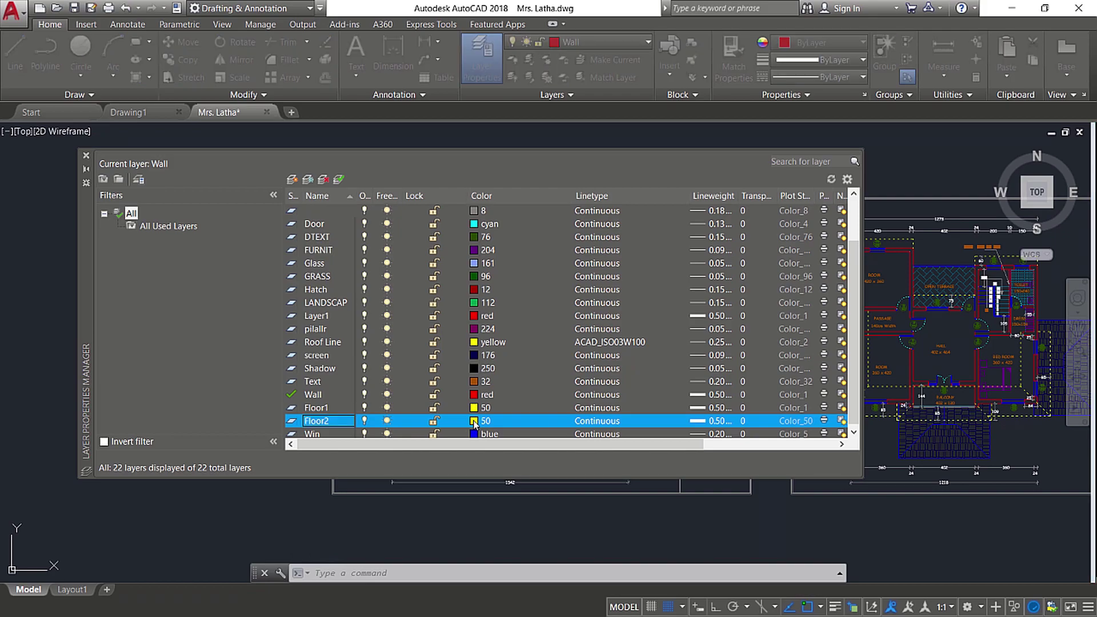
pyautogui.click(404, 294)
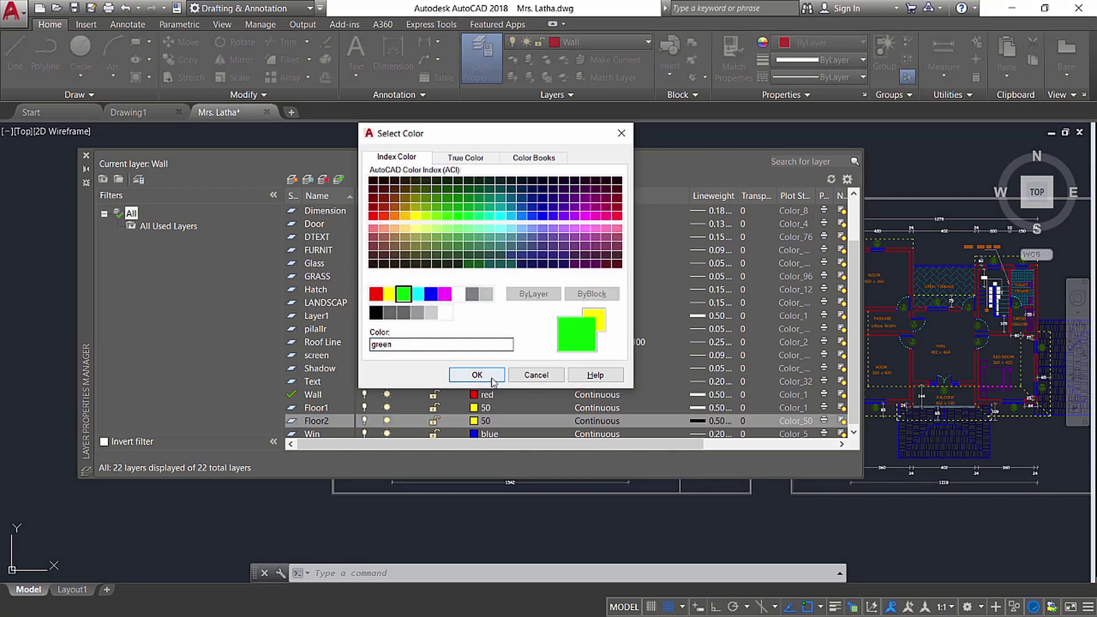
pyautogui.click(480, 375)
pyautogui.click(86, 156)
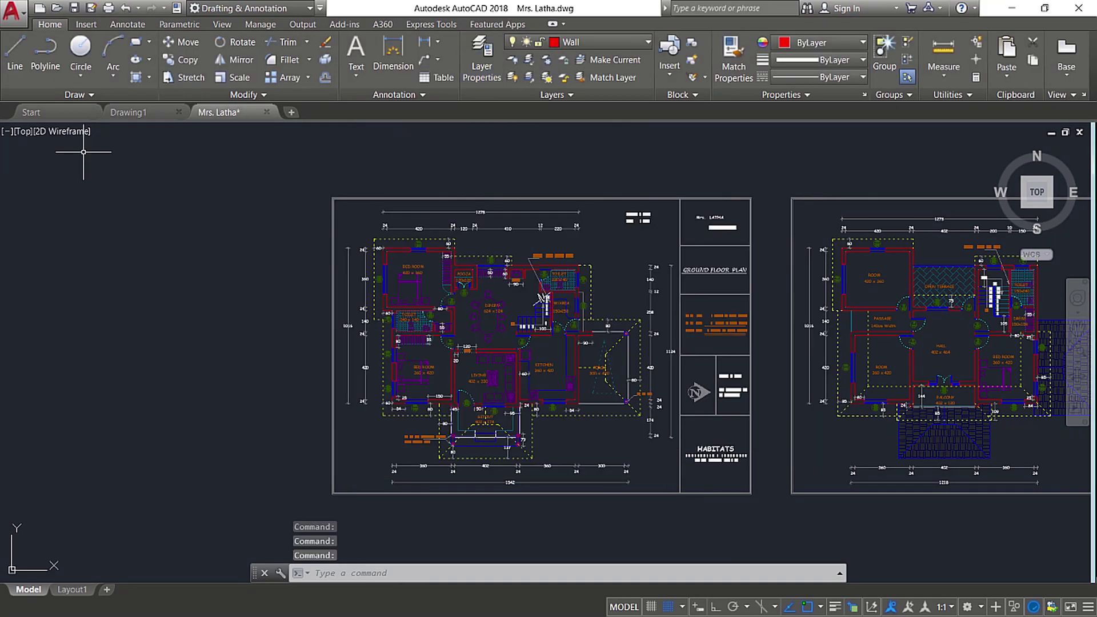
pyautogui.click(342, 576)
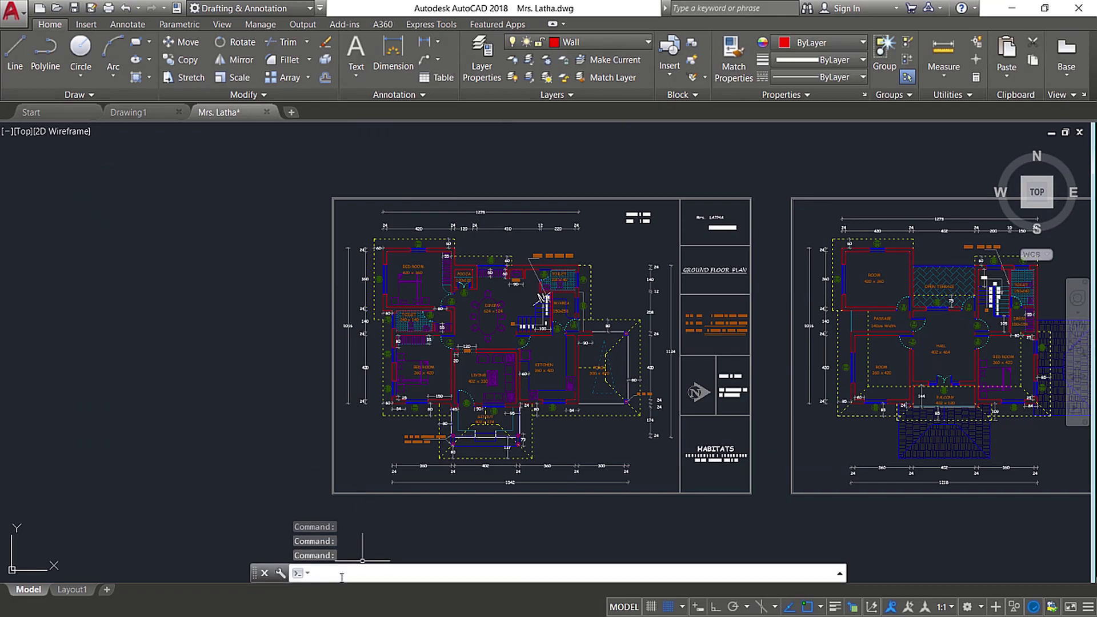
# Undo the recent layer edits with the U command
pyautogui.write('u')
pyautogui.press('Return')
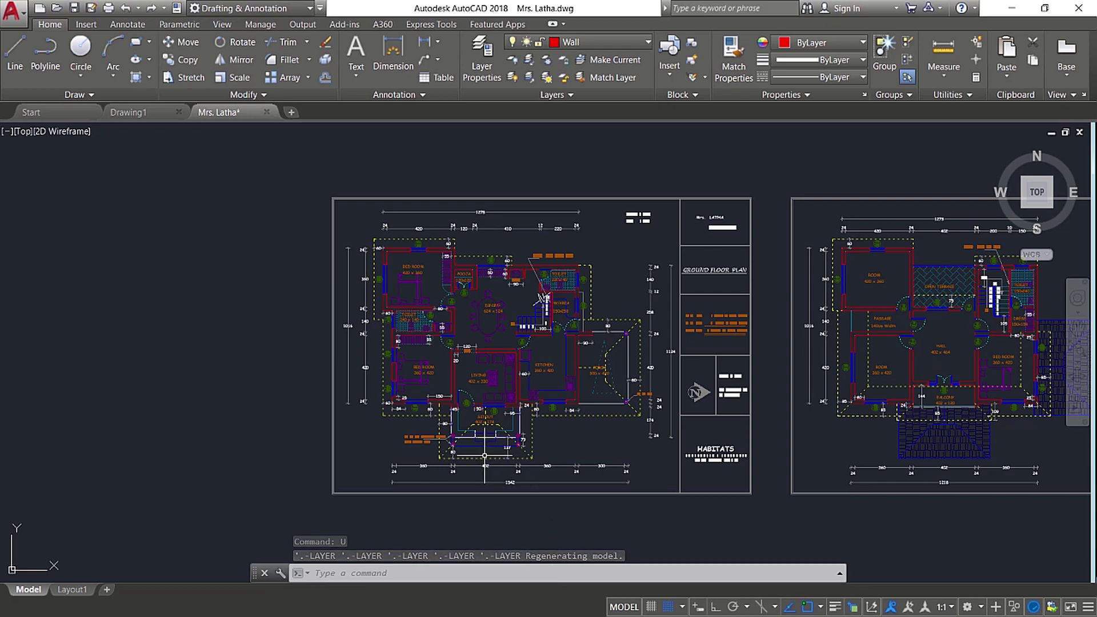
pyautogui.click(487, 71)
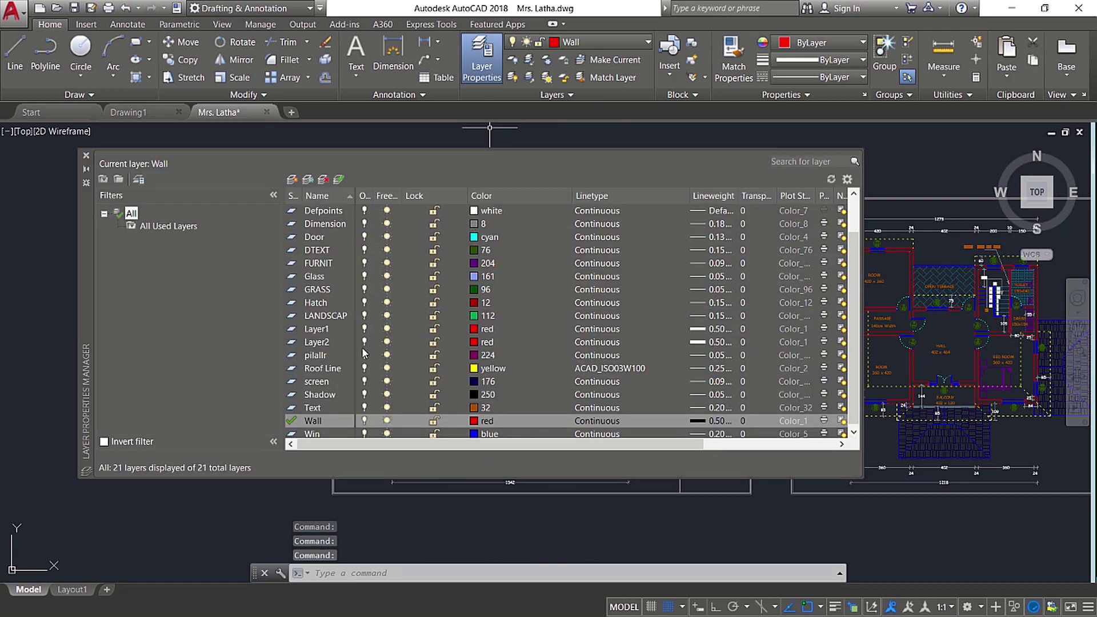
pyautogui.scroll(-1, 341, 319)
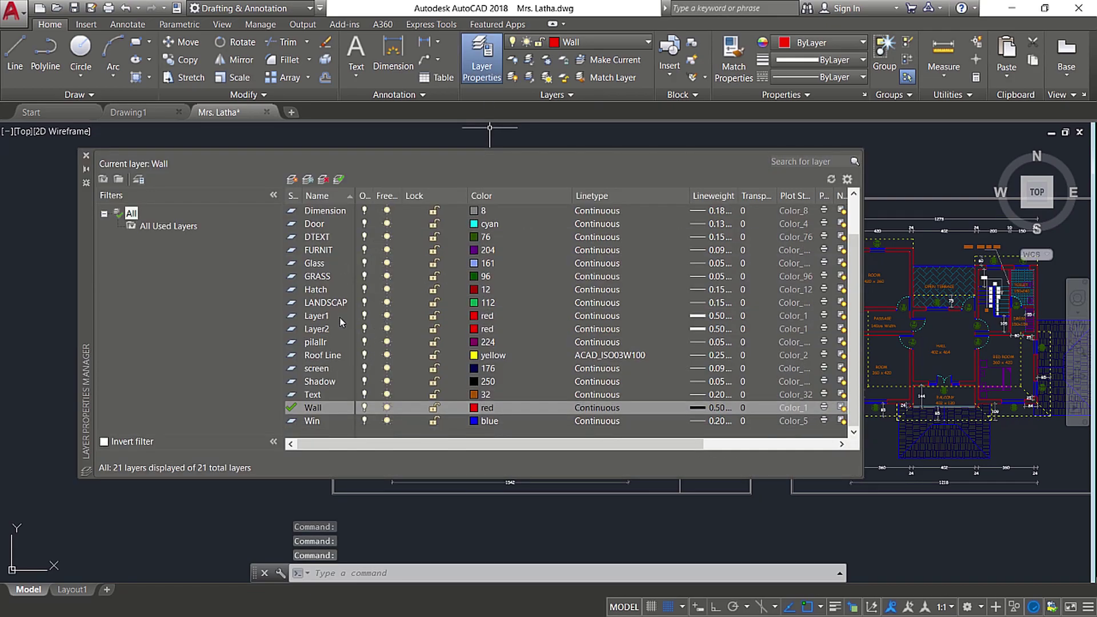
pyautogui.scroll(2, 355, 318)
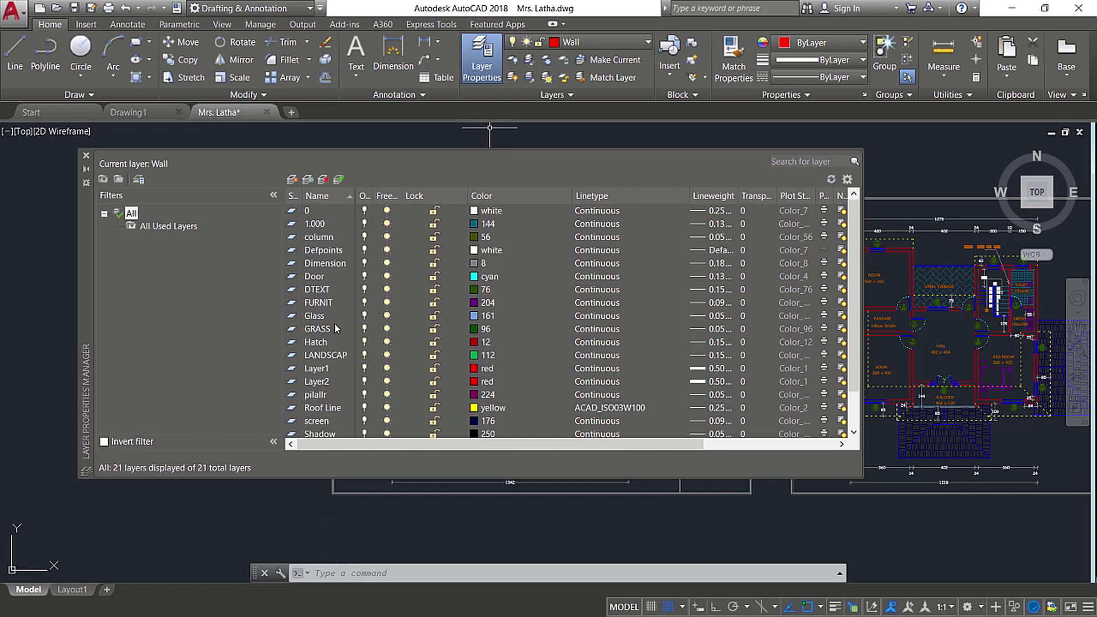
pyautogui.click(86, 156)
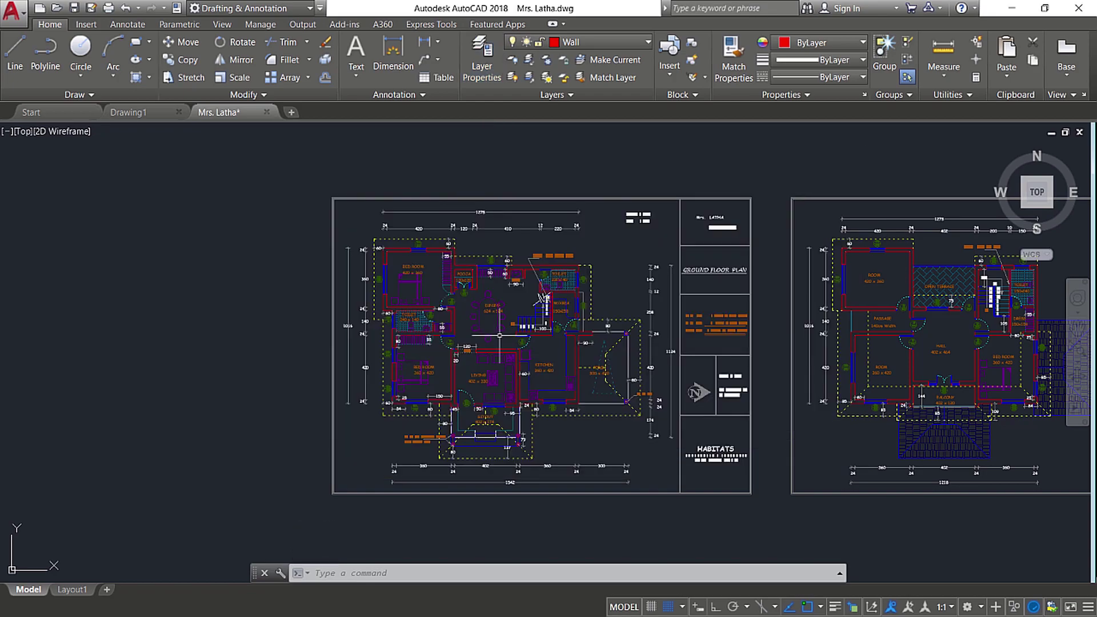
# Run UNDO, Control, Layer and answer No to combining layer dialog operations
pyautogui.click(350, 570)
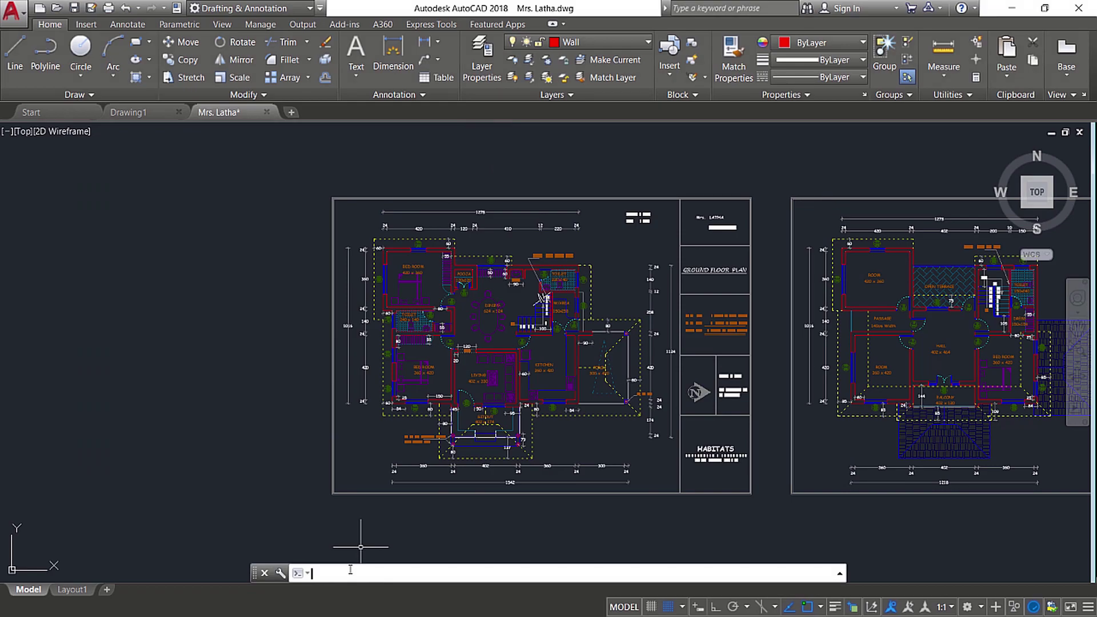
pyautogui.write('undo')
pyautogui.press('Return')
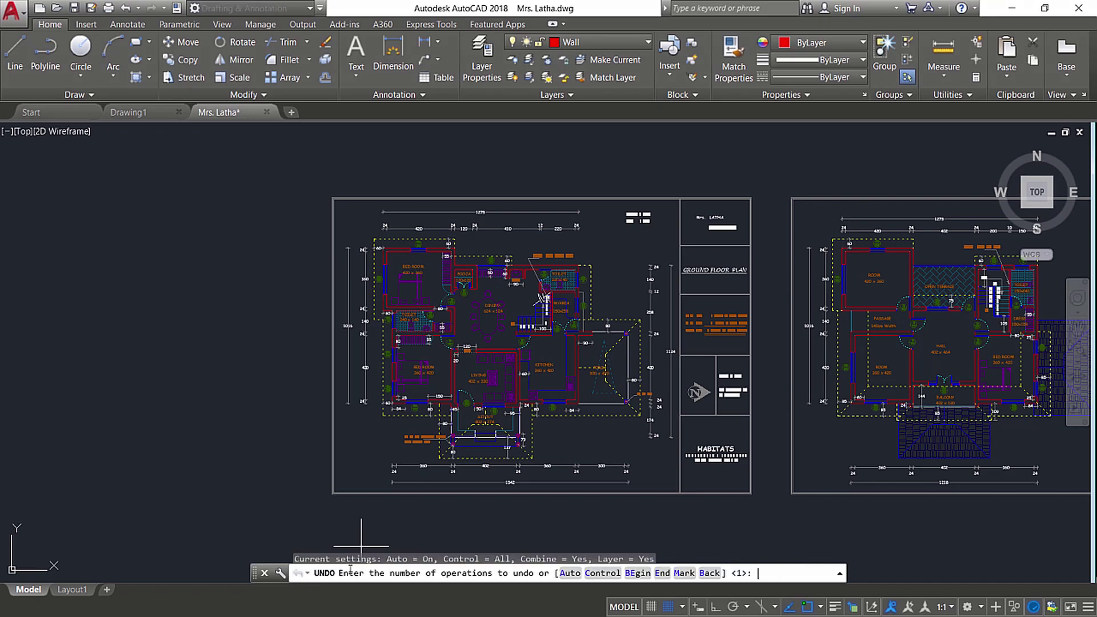
pyautogui.write('C')
pyautogui.press('Return')
pyautogui.click(597, 572)
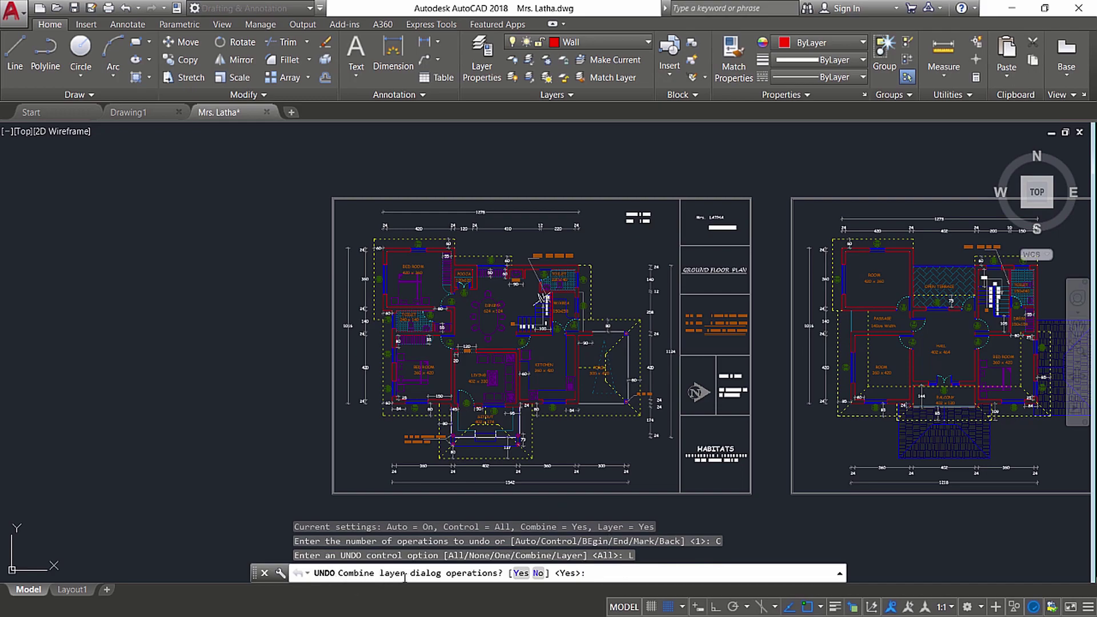
pyautogui.click(538, 574)
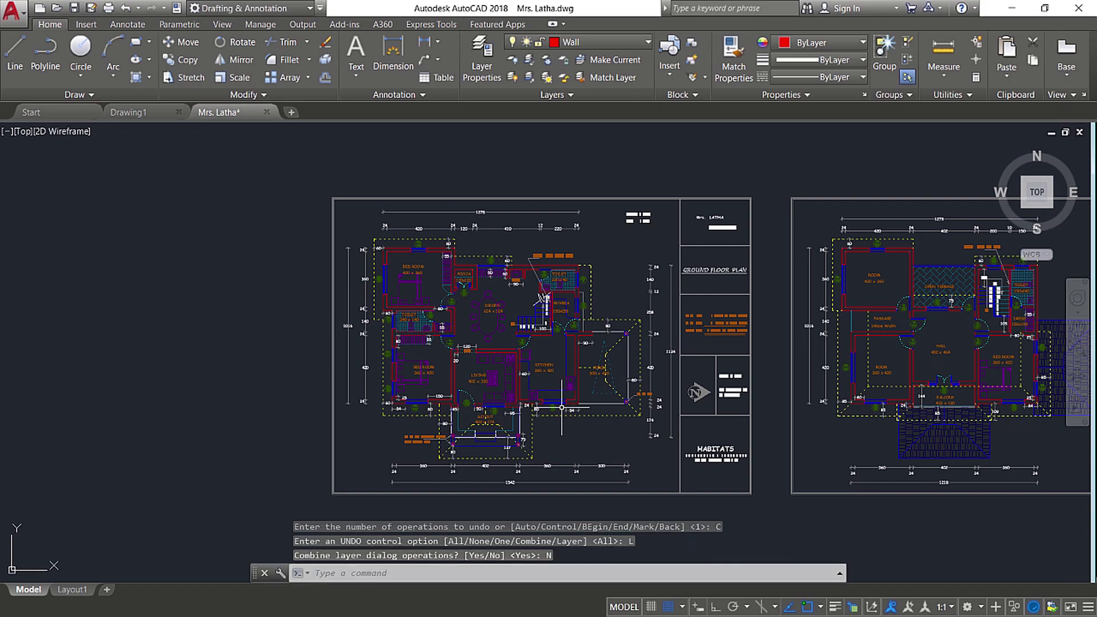
# In the Layer Properties Manager, add layer Floor1 with colour 40
pyautogui.click(482, 67)
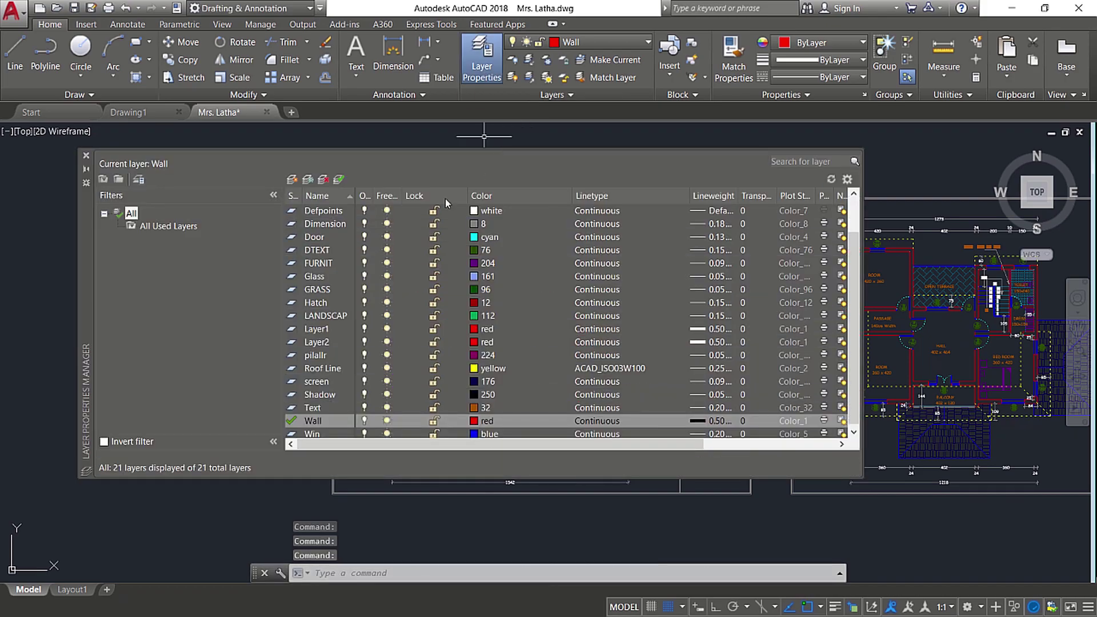
pyautogui.click(293, 179)
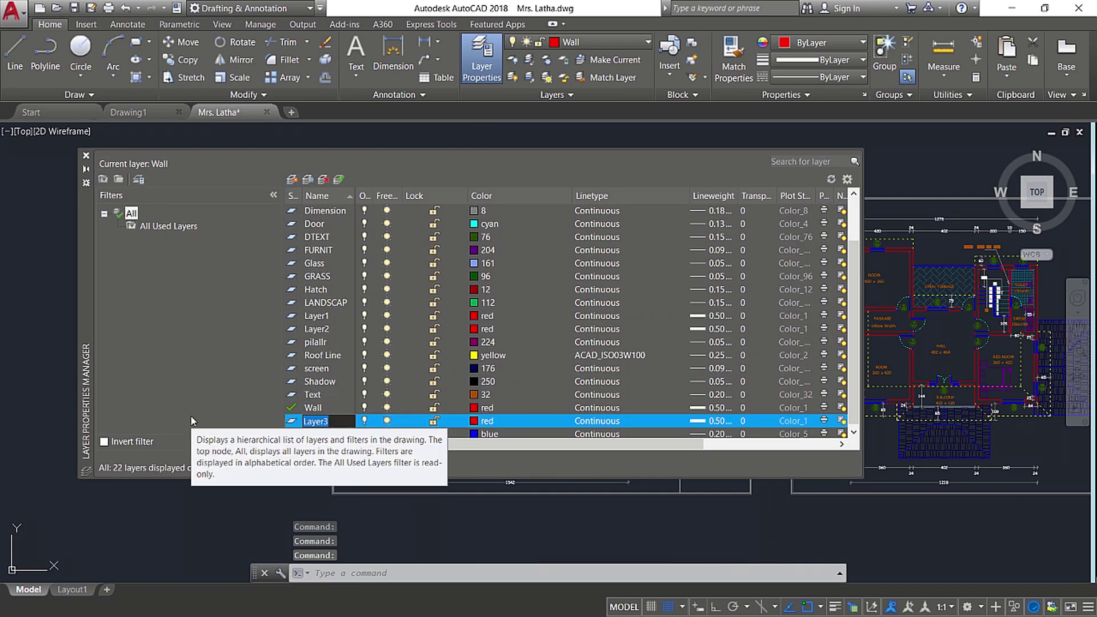
pyautogui.press('BackSpace')
pyautogui.write('Floor1')
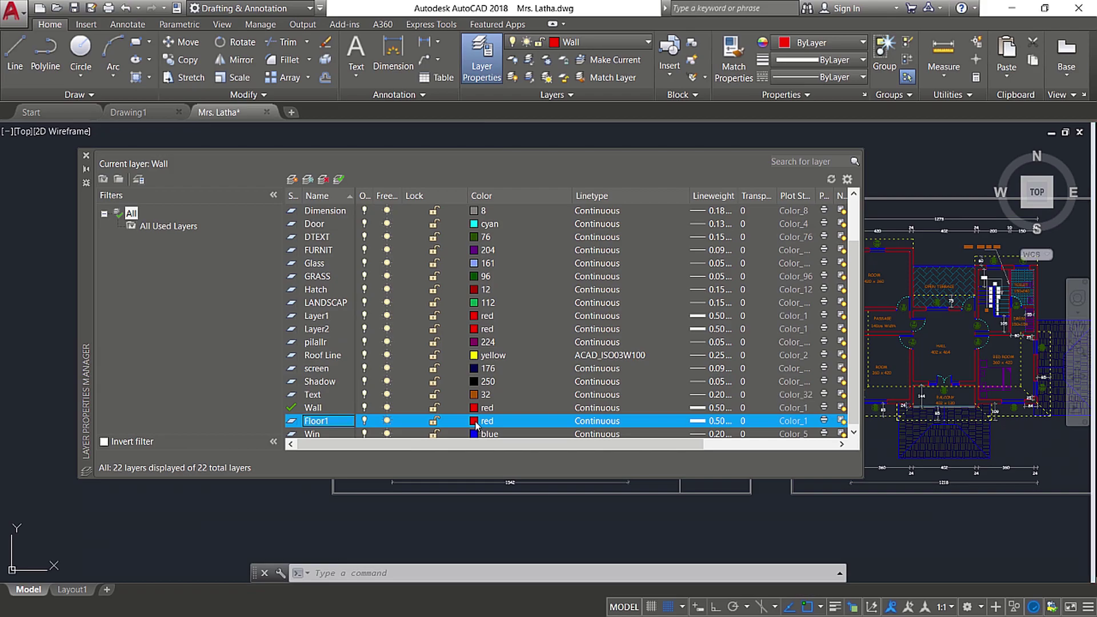
pyautogui.click(476, 423)
pyautogui.click(406, 215)
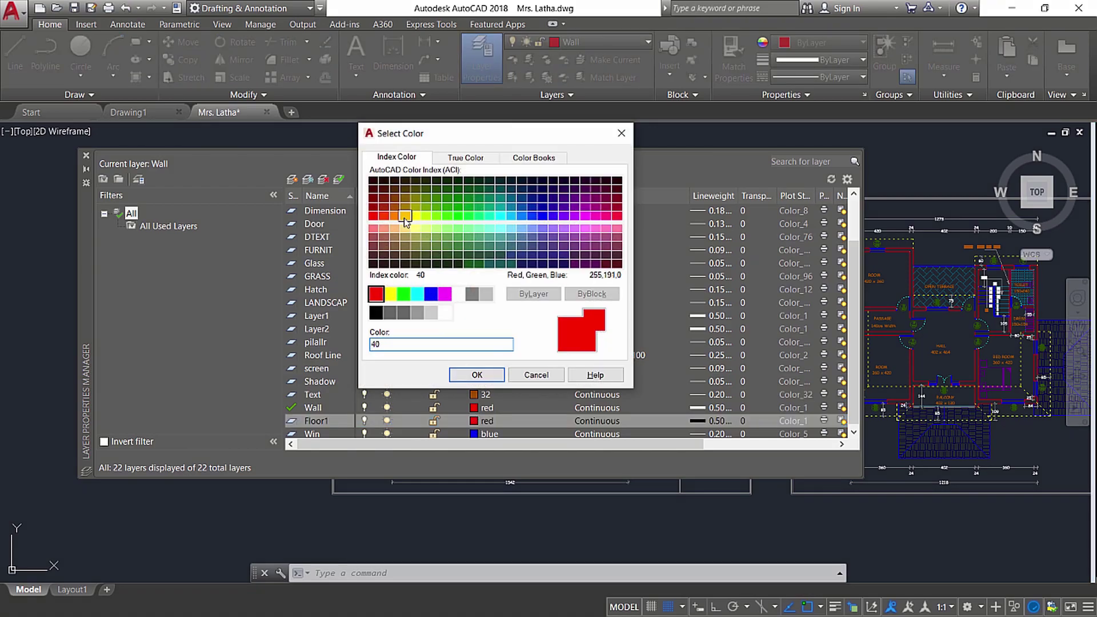
pyautogui.click(476, 375)
# Add layer Floor2 with colour 112 and close the layer manager
pyautogui.click(292, 180)
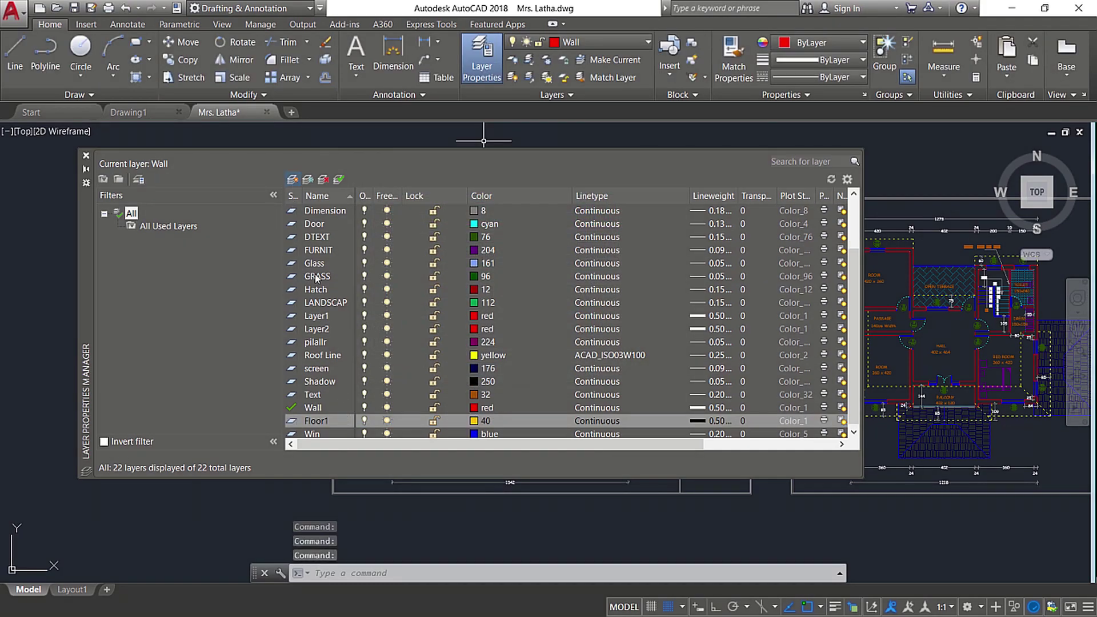
pyautogui.press('BackSpace')
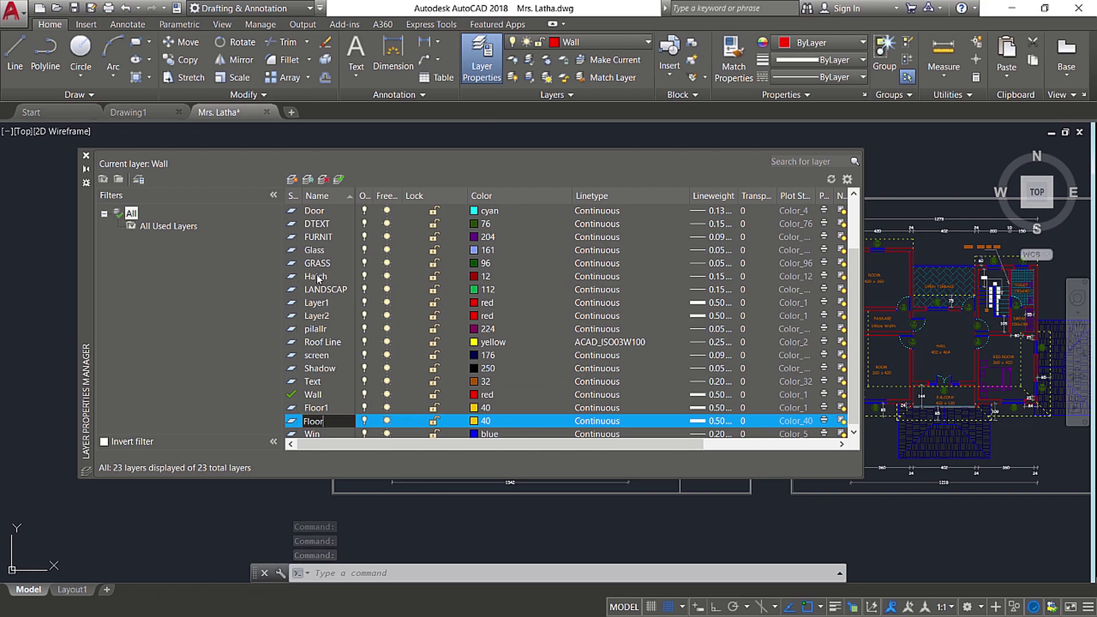
pyautogui.write('Floor2')
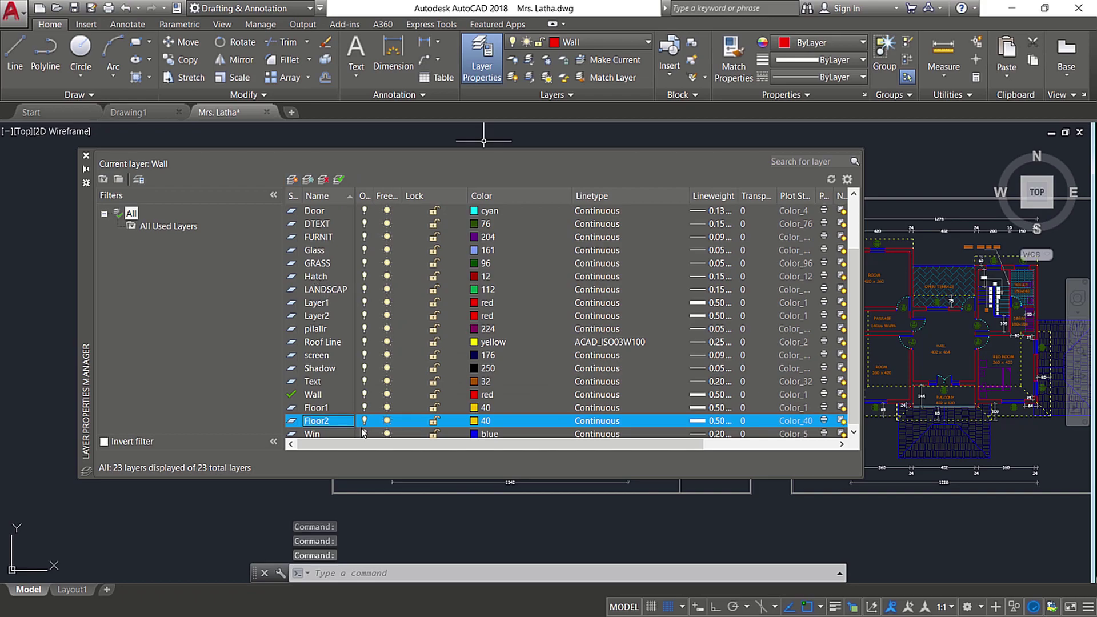
pyautogui.click(475, 423)
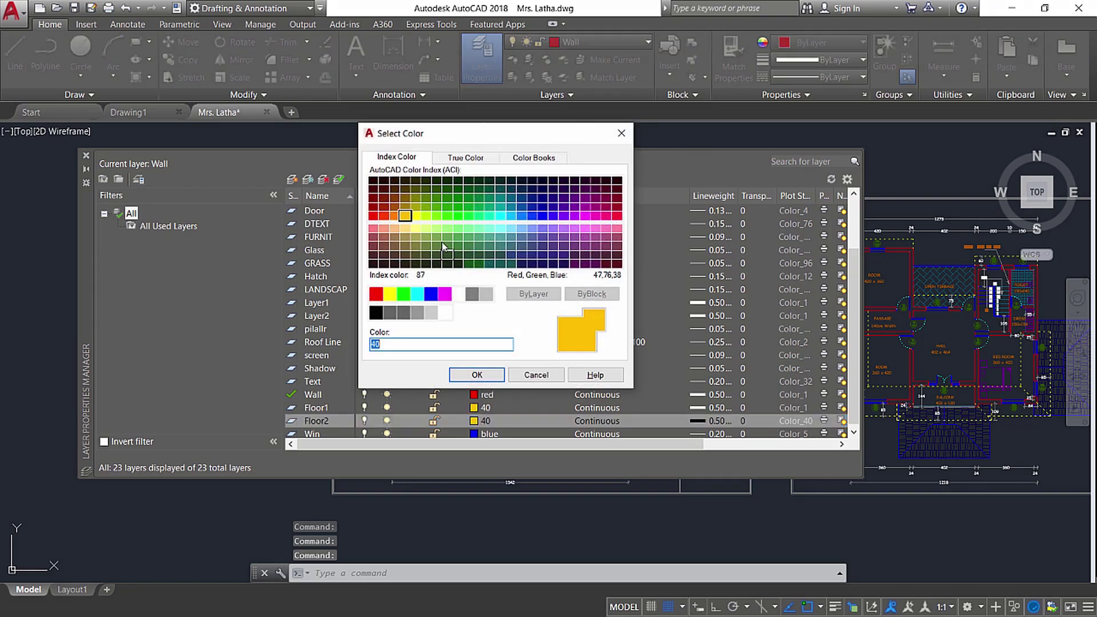
pyautogui.click(490, 216)
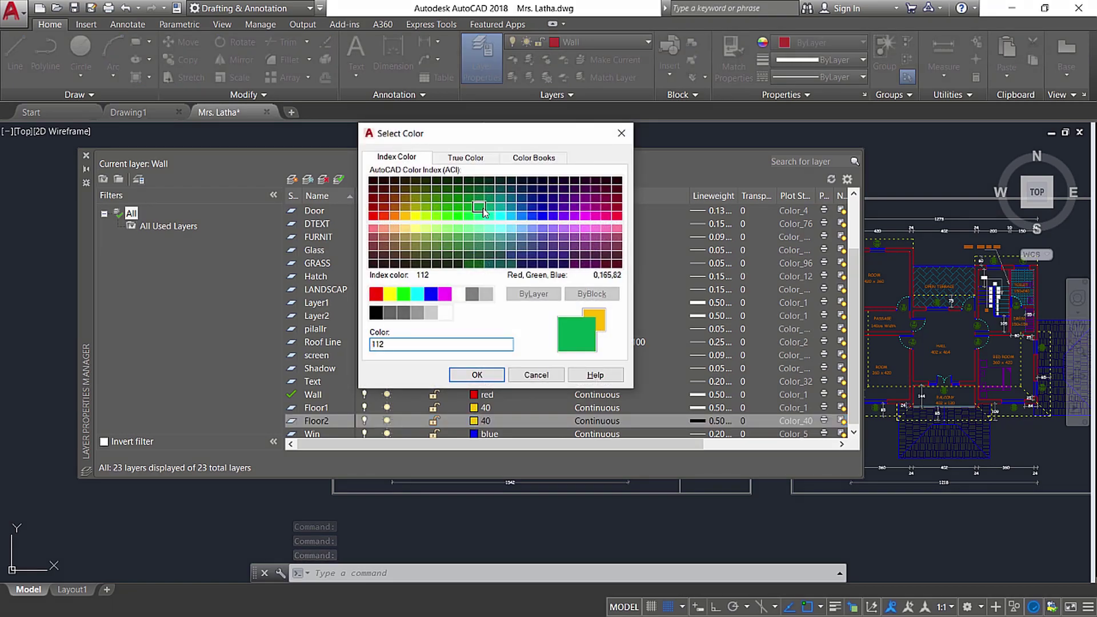
pyautogui.click(479, 378)
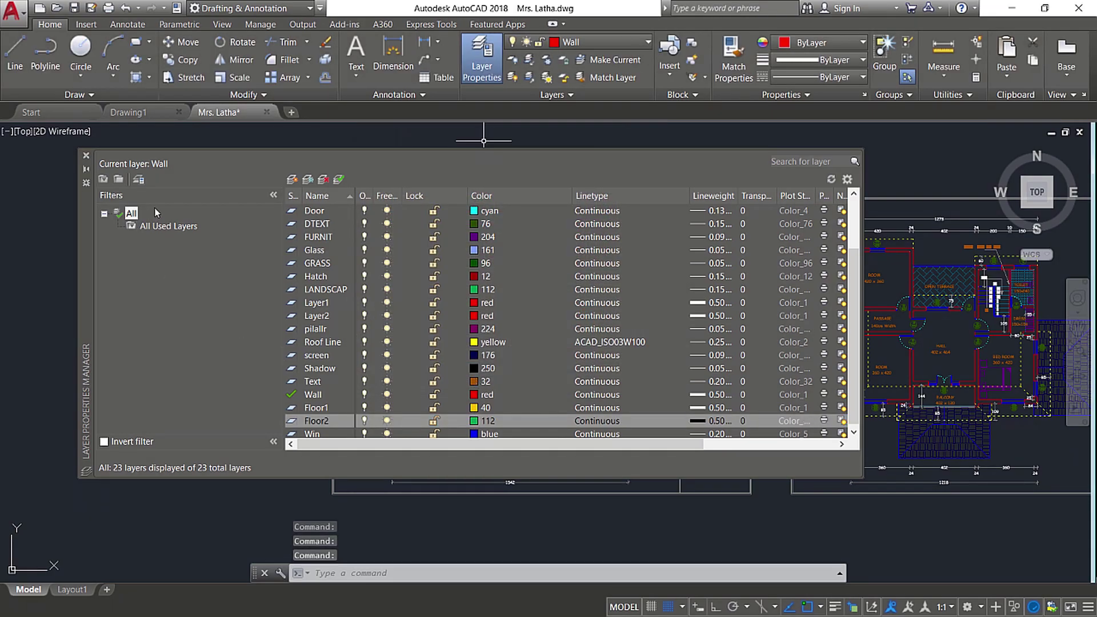
pyautogui.click(87, 156)
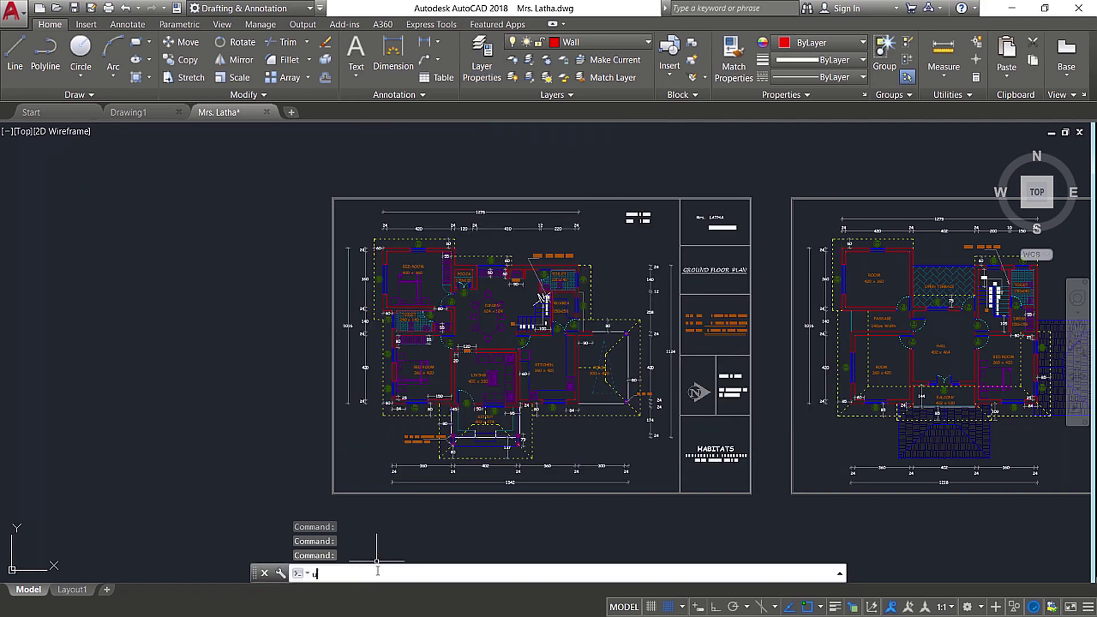
pyautogui.press('Return')
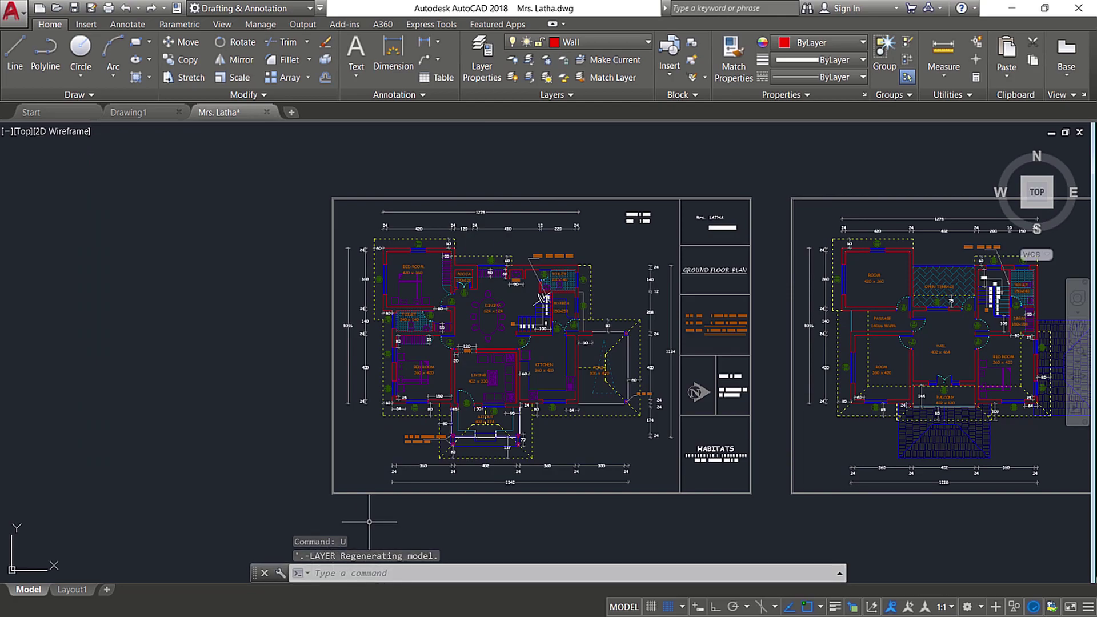
# Check in the Layer Properties Manager that Floor2 reverted to colour 40
pyautogui.click(482, 66)
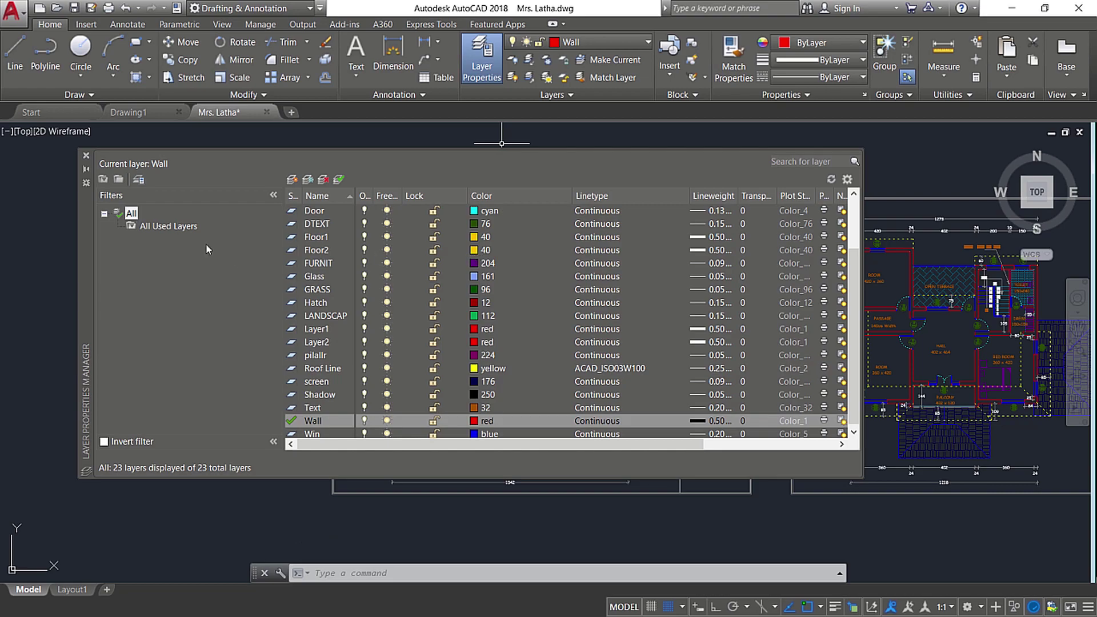
pyautogui.click(86, 156)
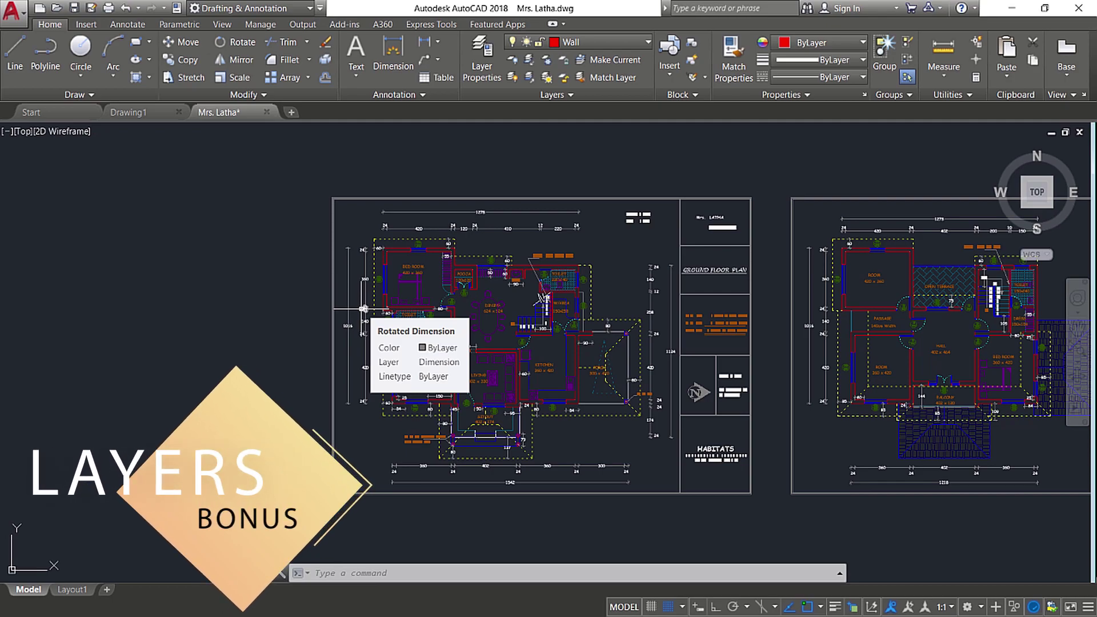
# Run PURGE and purge all unused items, including Floor1, Floor2, Layer1 and Layer2, without confirming each
pyautogui.write('p')
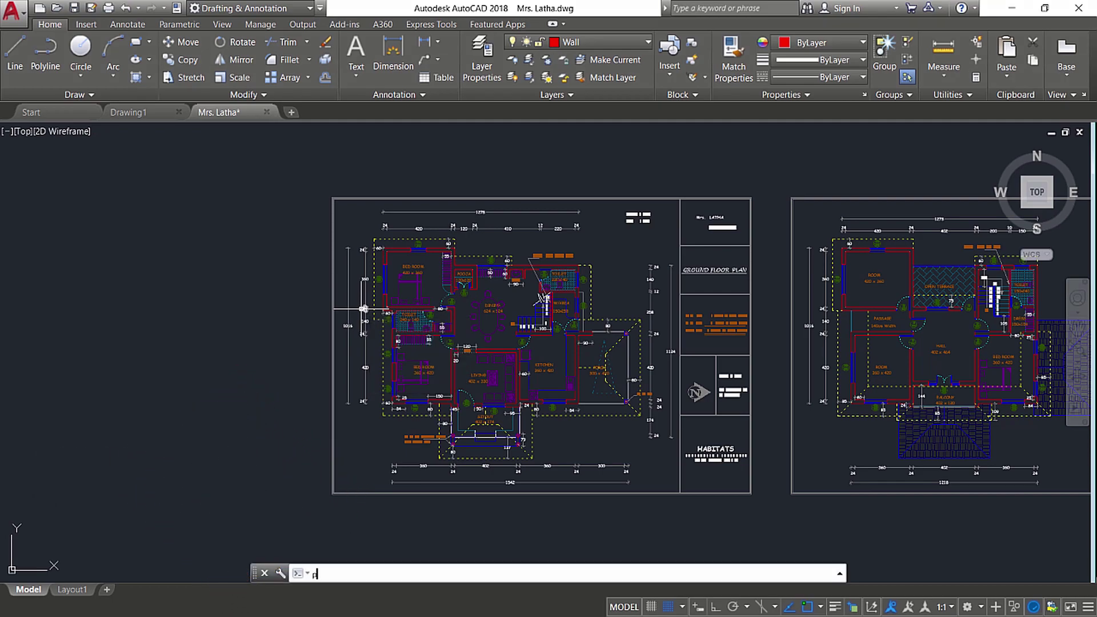
pyautogui.write('urge')
pyautogui.press('Return')
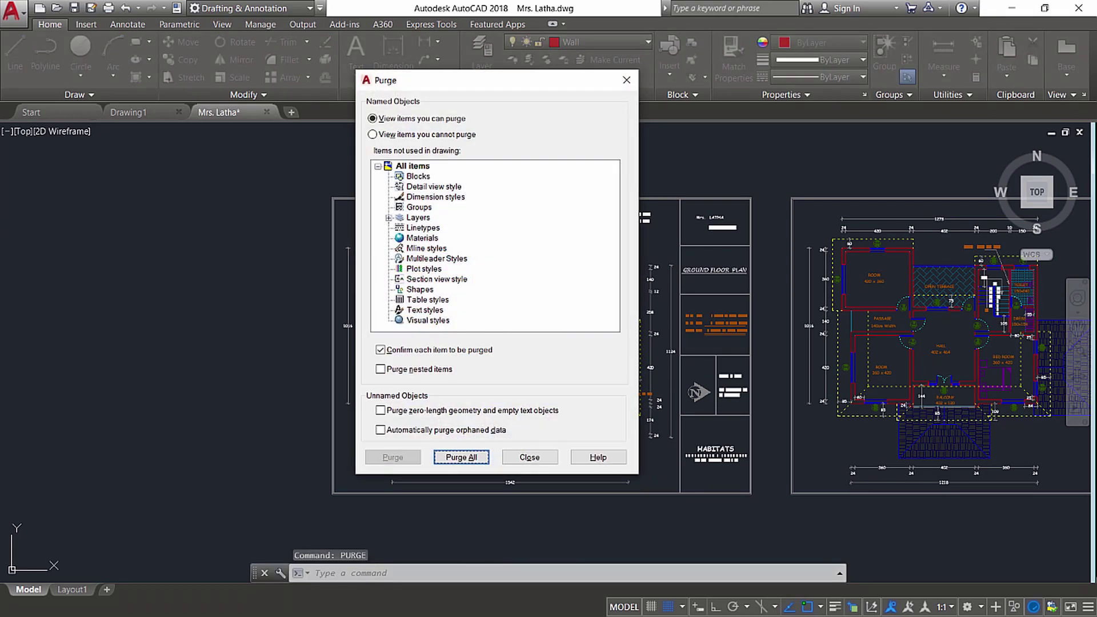
pyautogui.click(474, 459)
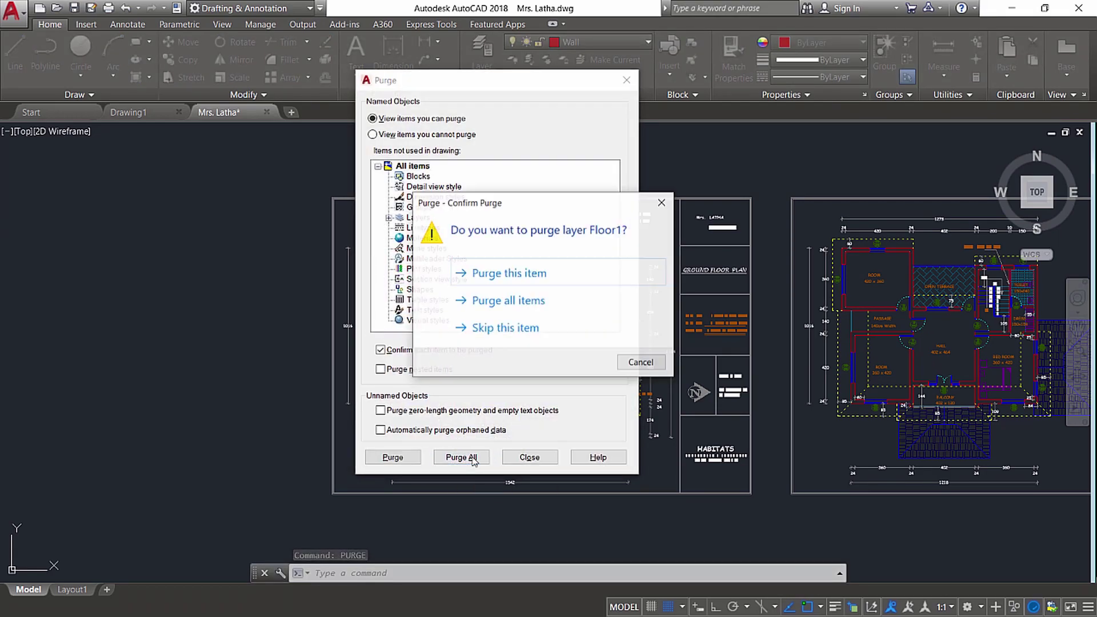
pyautogui.click(505, 301)
pyautogui.click(530, 457)
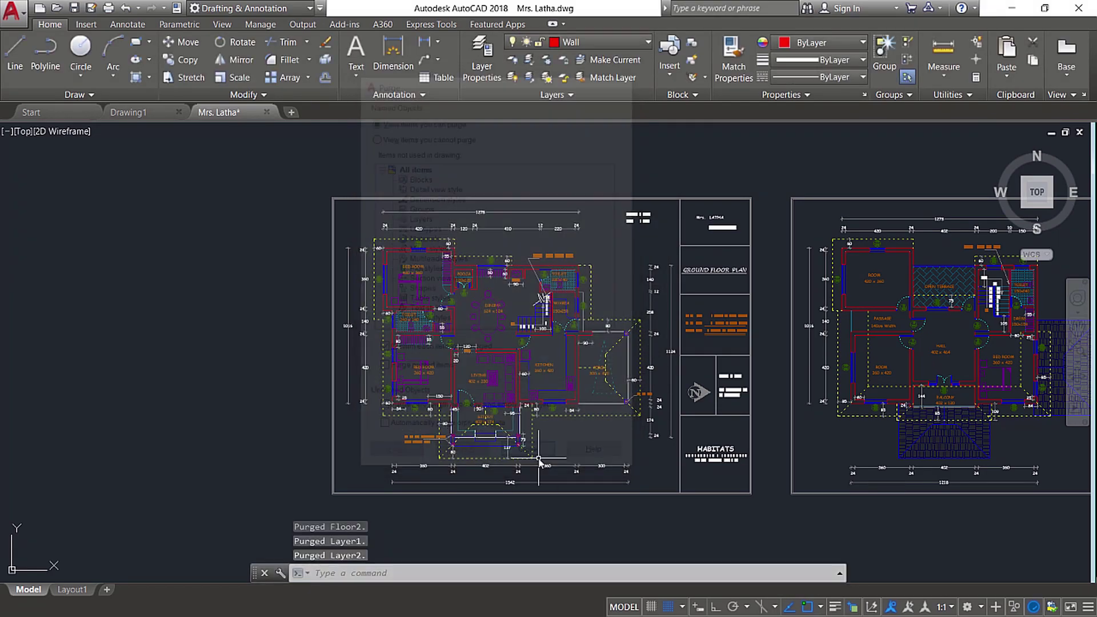
# Check the Layer dropdown to confirm only the layers in use remain
pyautogui.click(598, 43)
pyautogui.click(598, 43)
pyautogui.click(598, 43)
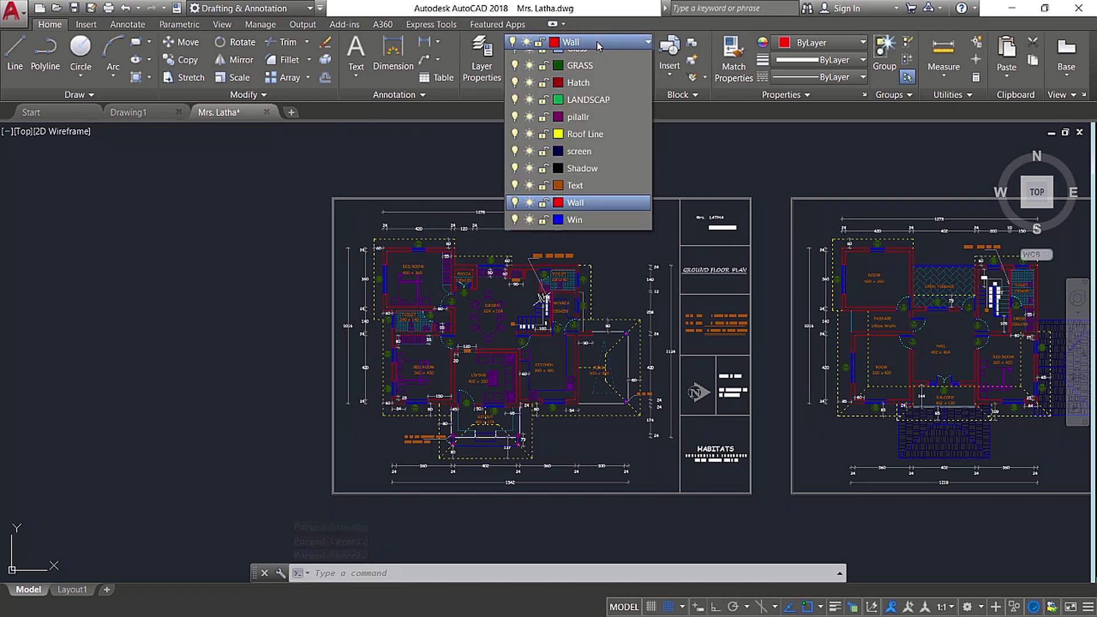